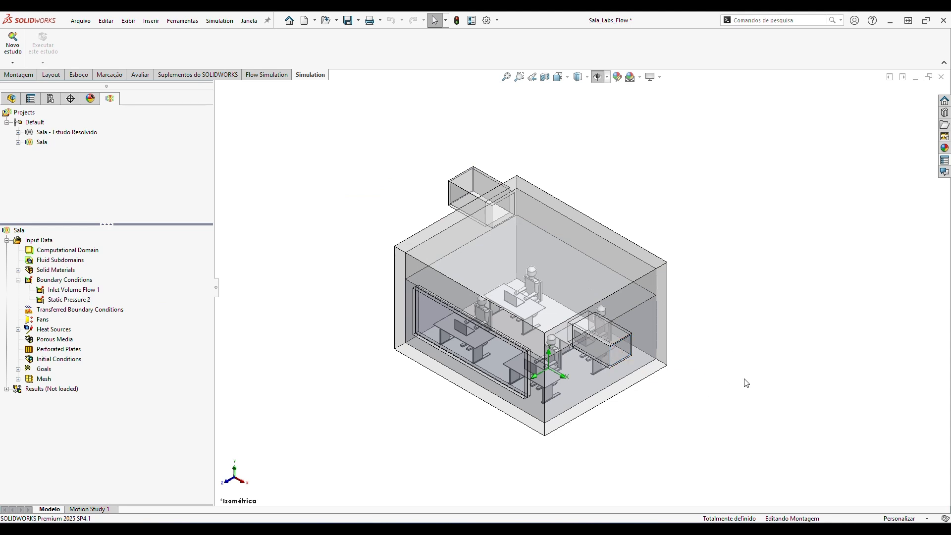
- Create a new parametric study for the Sala project and set its type to Design of Experiments and Optimization
right_click(35, 142)
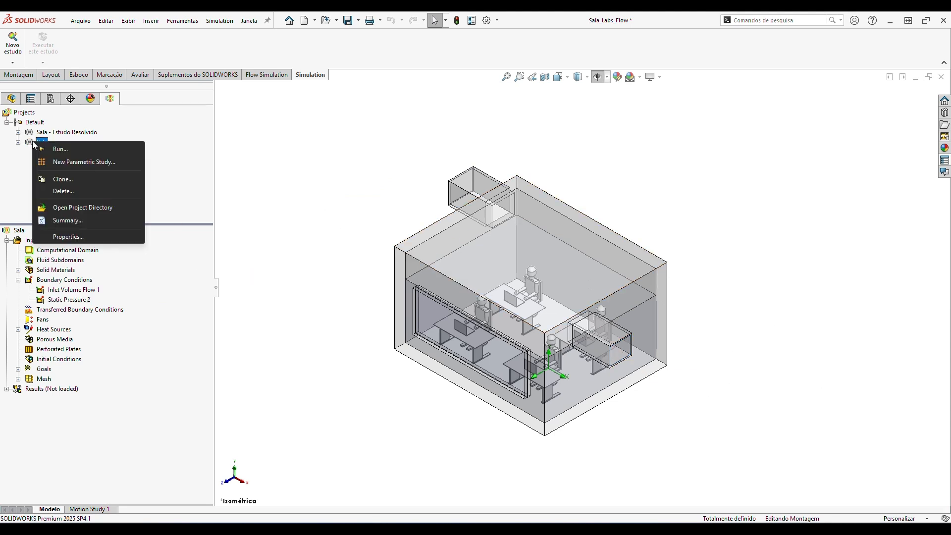
click(123, 162)
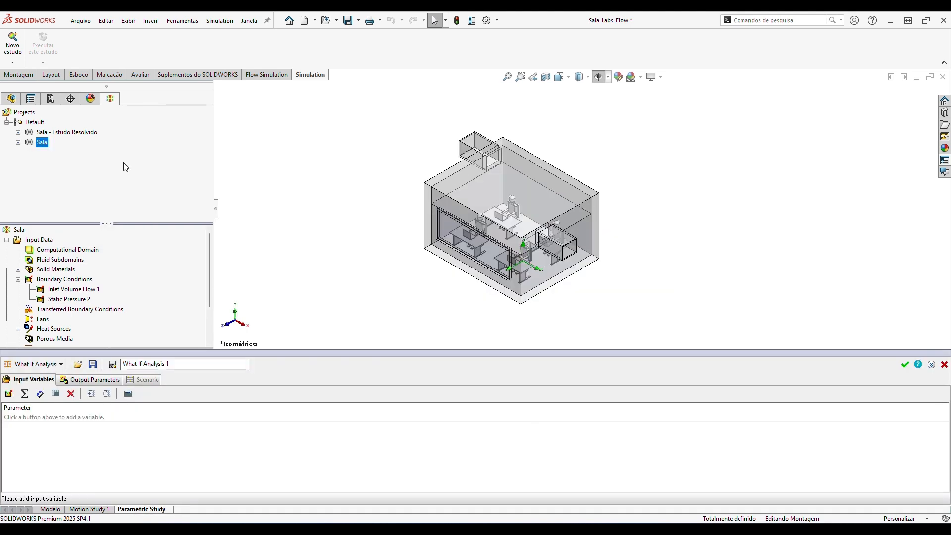
click(61, 364)
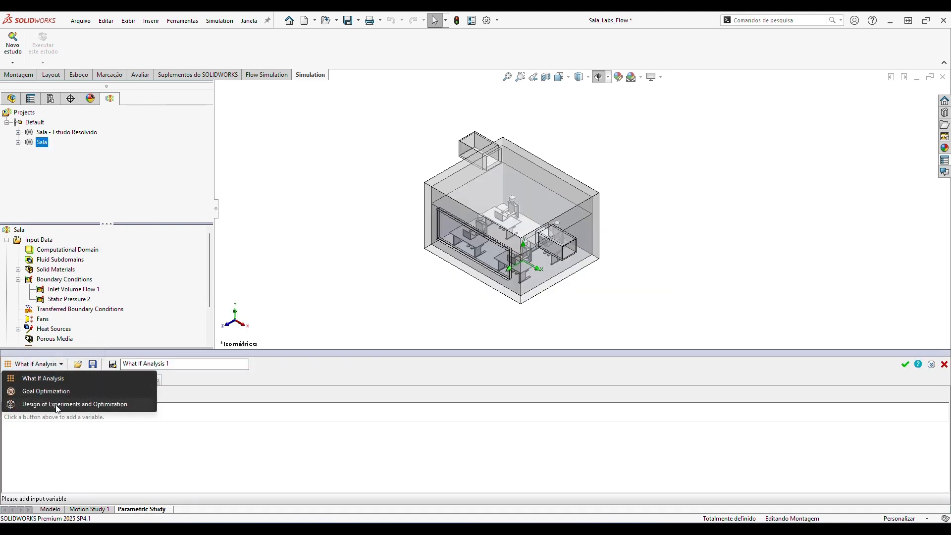
click(73, 406)
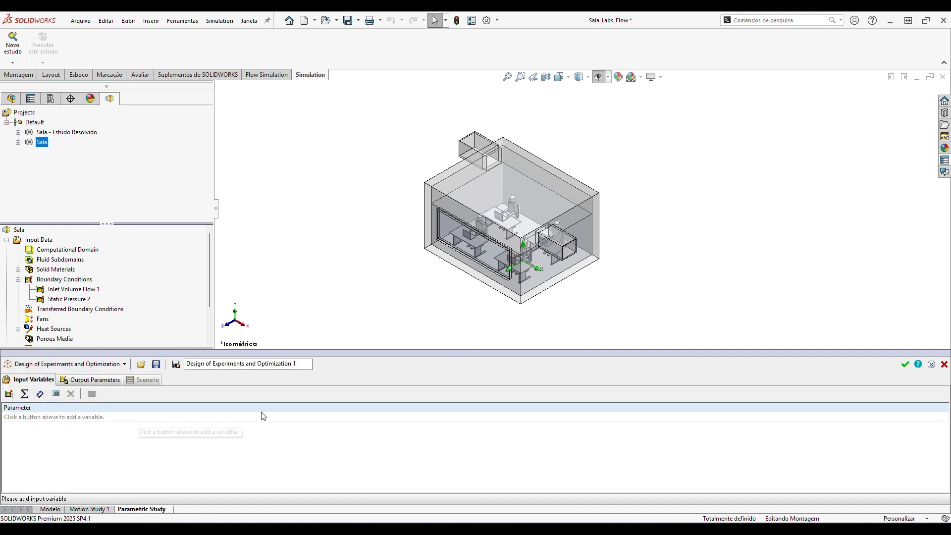
- Add the volume flow rate of the Inlet Volume Flow 1 boundary condition as an input variable
click(8, 394)
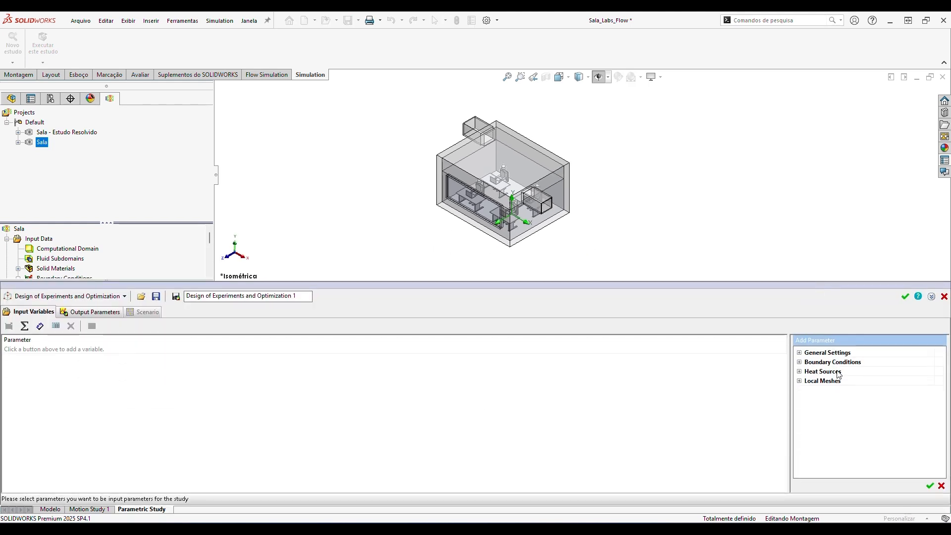
click(799, 362)
click(802, 391)
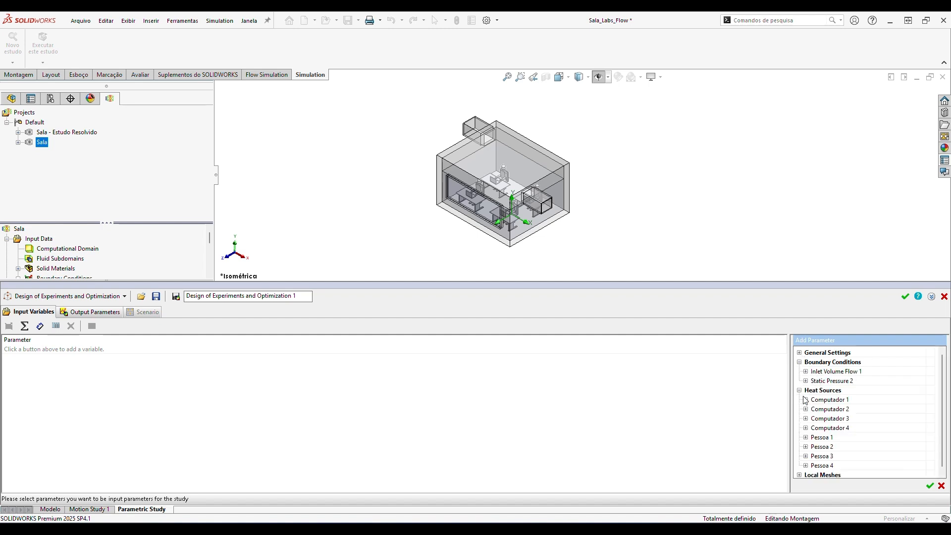
click(803, 467)
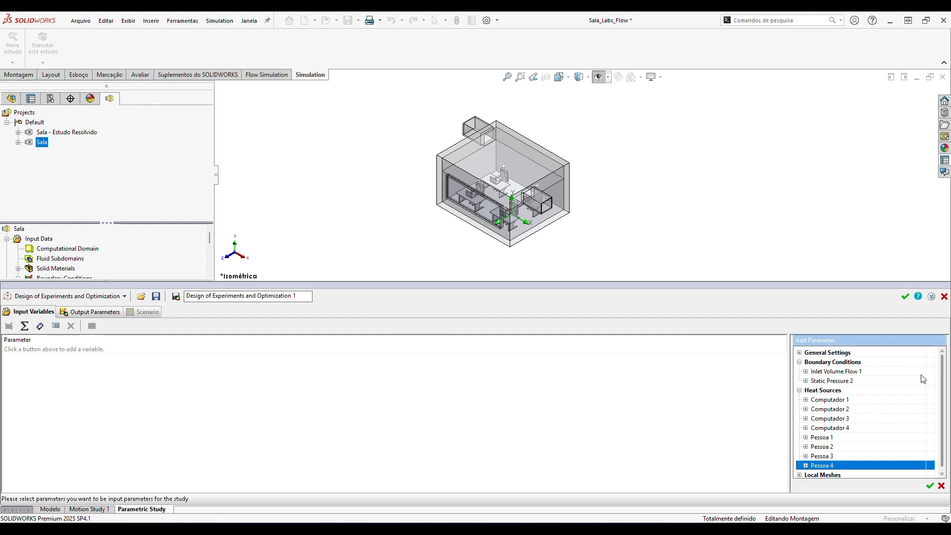
click(803, 393)
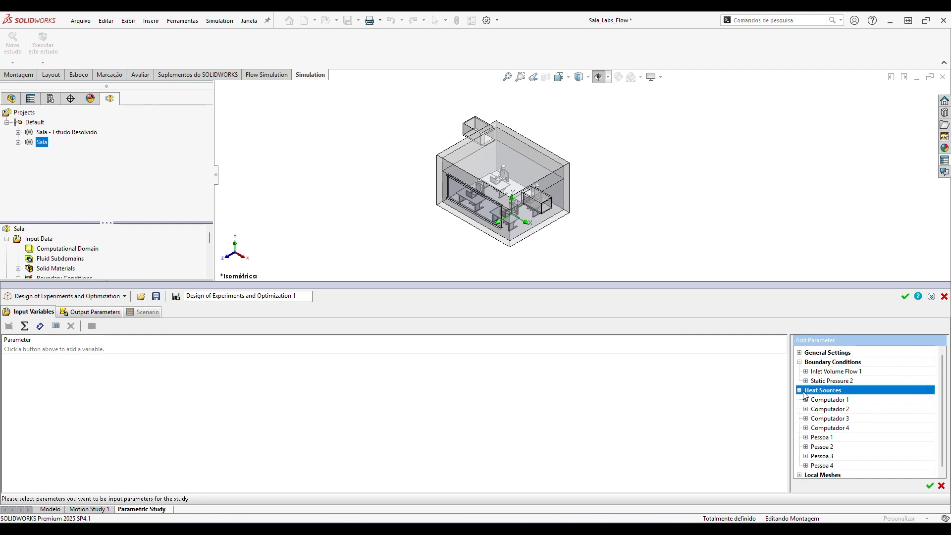
click(806, 372)
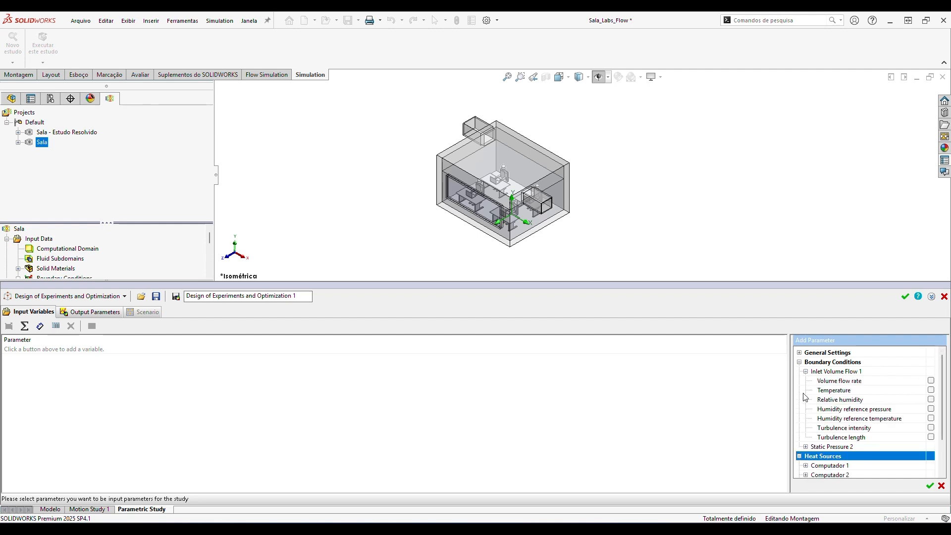
click(799, 456)
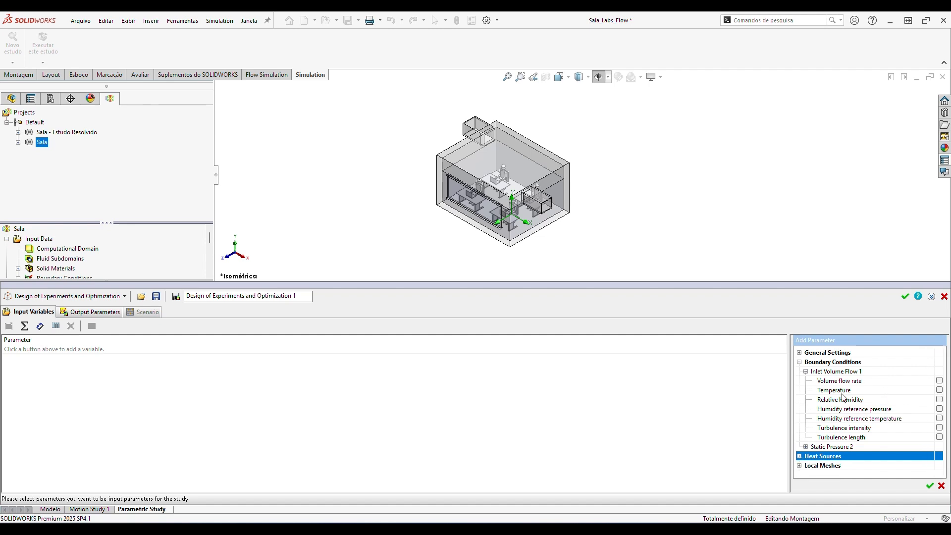
click(939, 381)
click(931, 486)
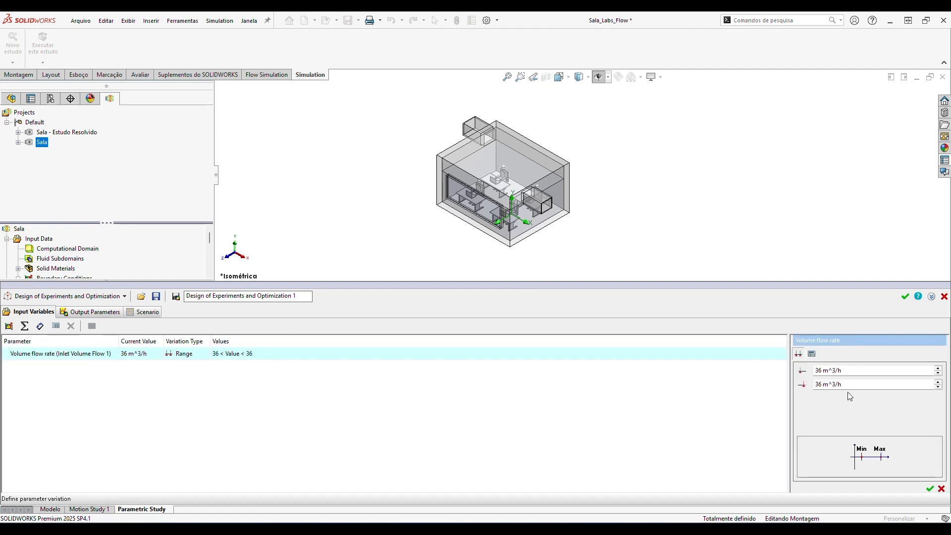
- Set the maximum of the volume flow rate range to 500 m^3/h
double_click(819, 385)
text(500)
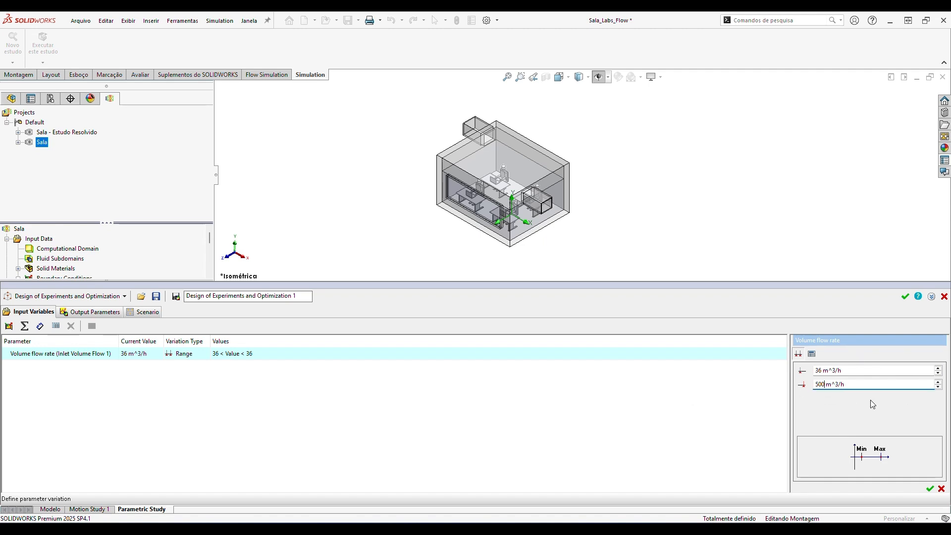
click(930, 489)
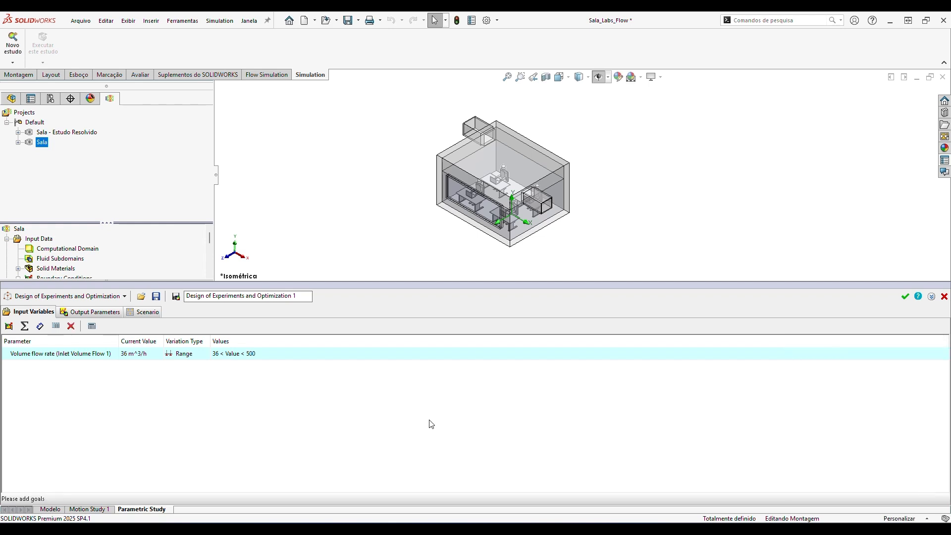
- Add the goals Temperatura Média (Fluido) and Umidade Relativa as output parameters of the study
click(94, 314)
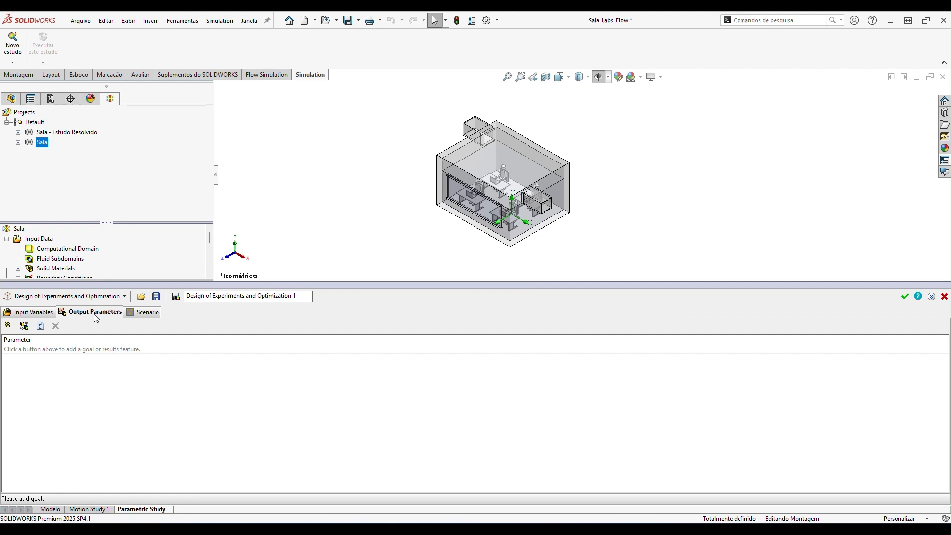
click(7, 326)
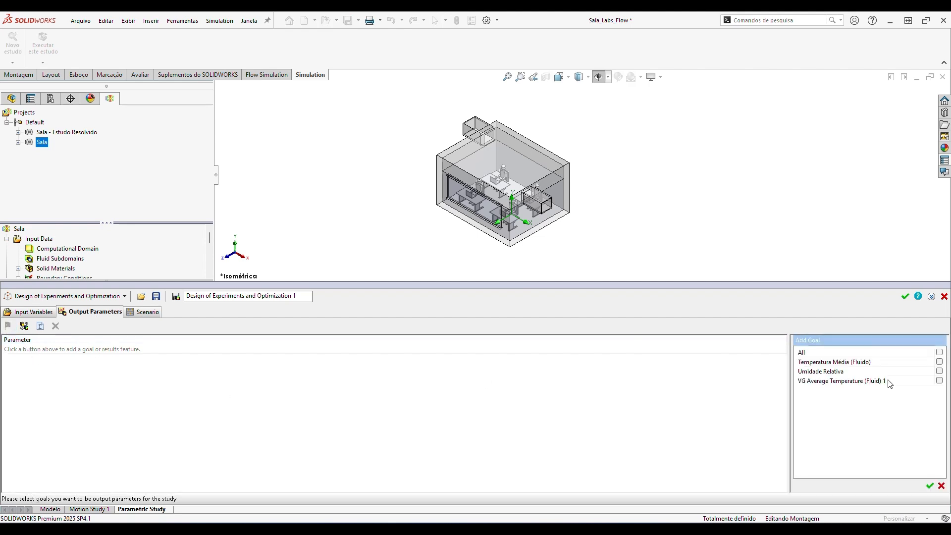
click(939, 362)
click(930, 485)
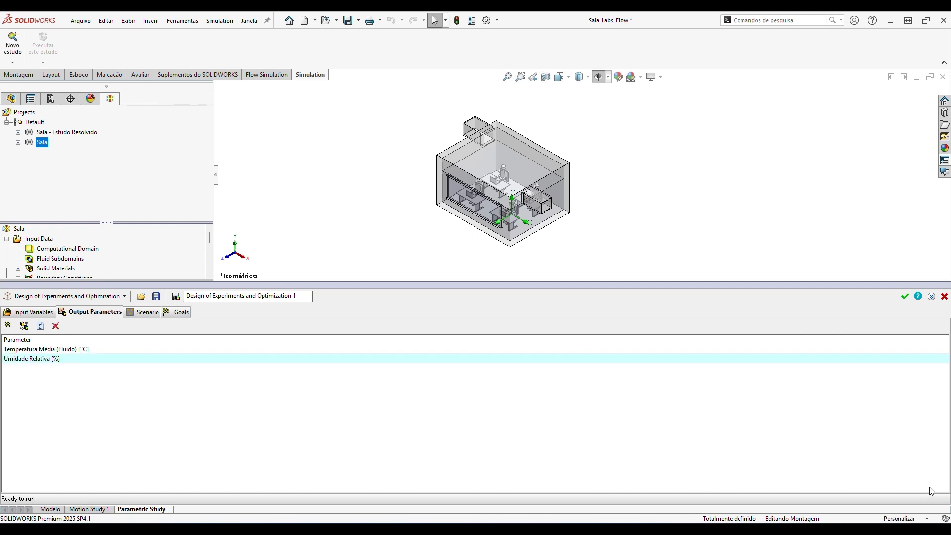
- Create 5 experiments in the scenario and run the study
click(145, 313)
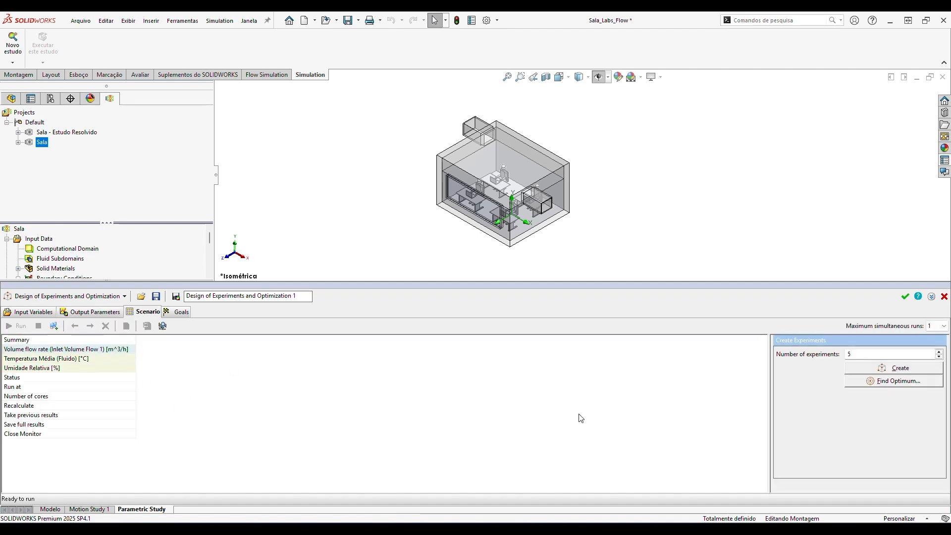
drag(852, 354, 767, 350)
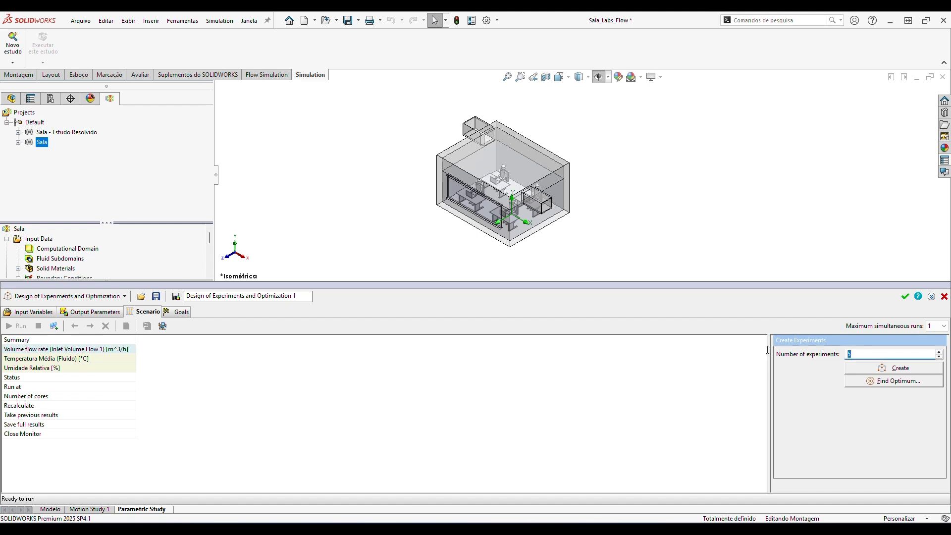
click(879, 369)
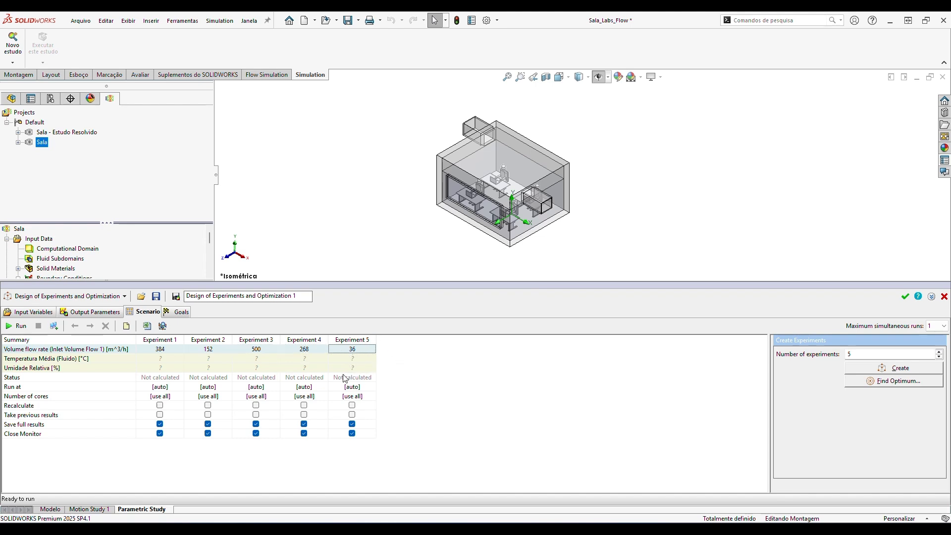
click(11, 328)
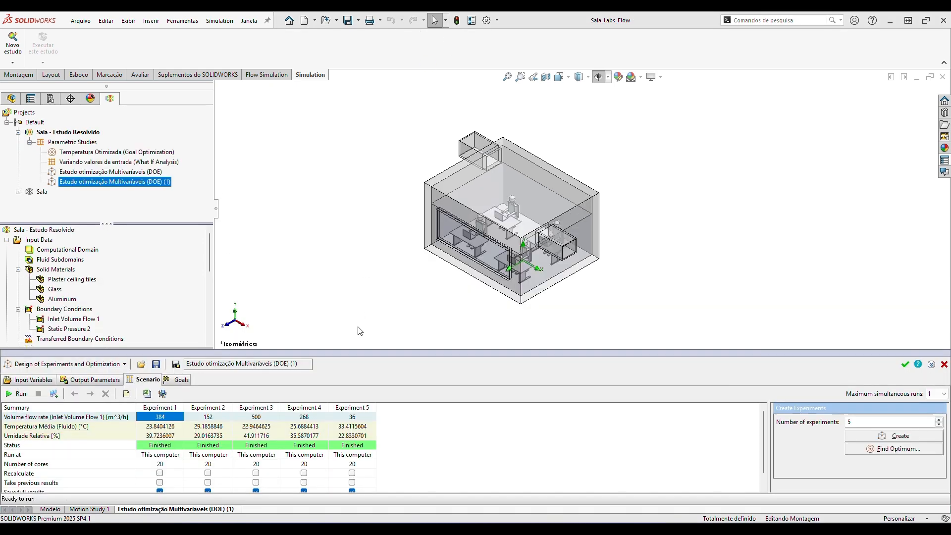
- Enlarge the solved study's scenario table and examine the average temperature and relative humidity results of the experiments
click(332, 351)
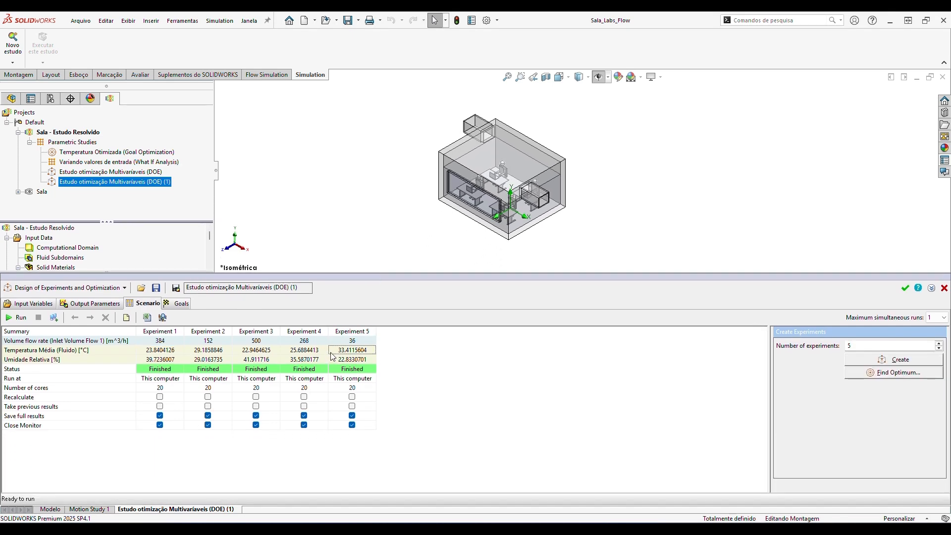
click(265, 353)
click(267, 359)
- Find the optimum with a Minimize objective function for average temperature and relative humidity, and add it as an optimal design point
click(910, 374)
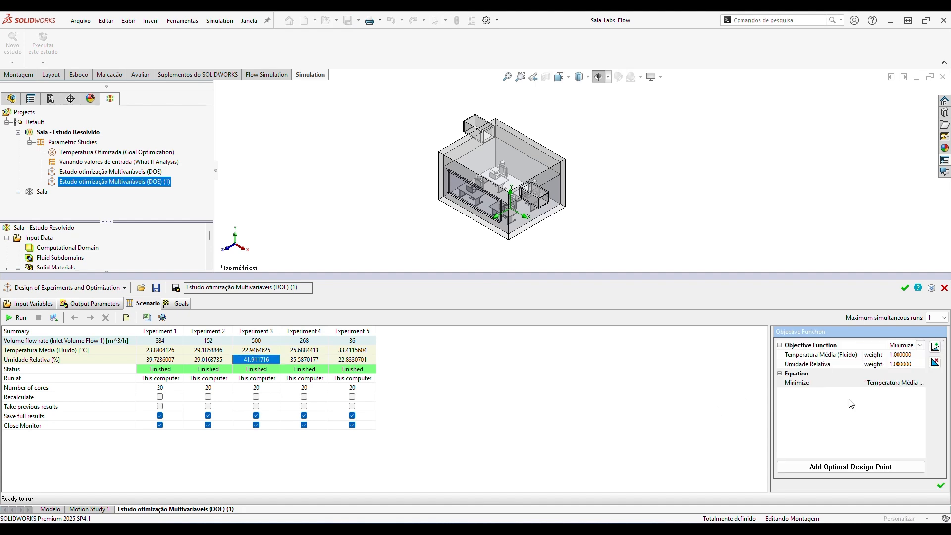
click(922, 347)
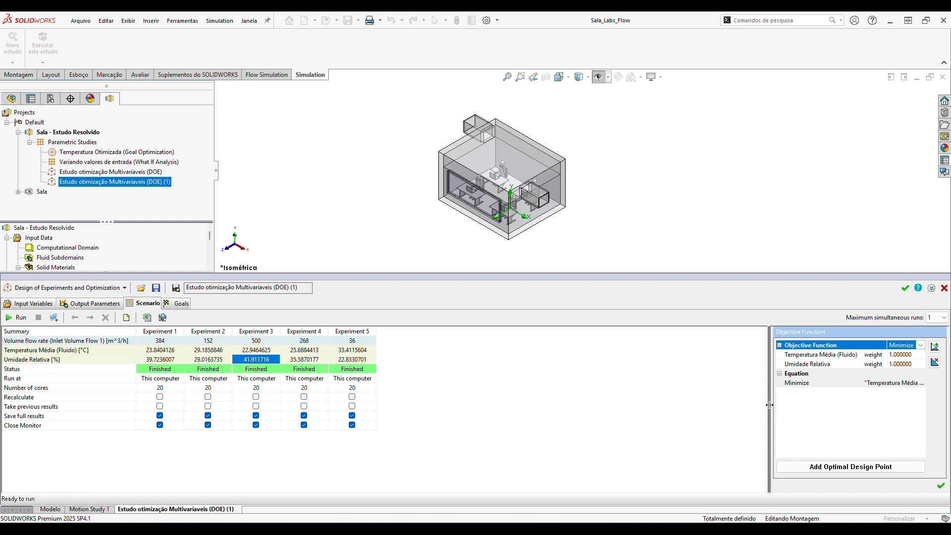
drag(771, 407, 705, 406)
drag(791, 366, 794, 358)
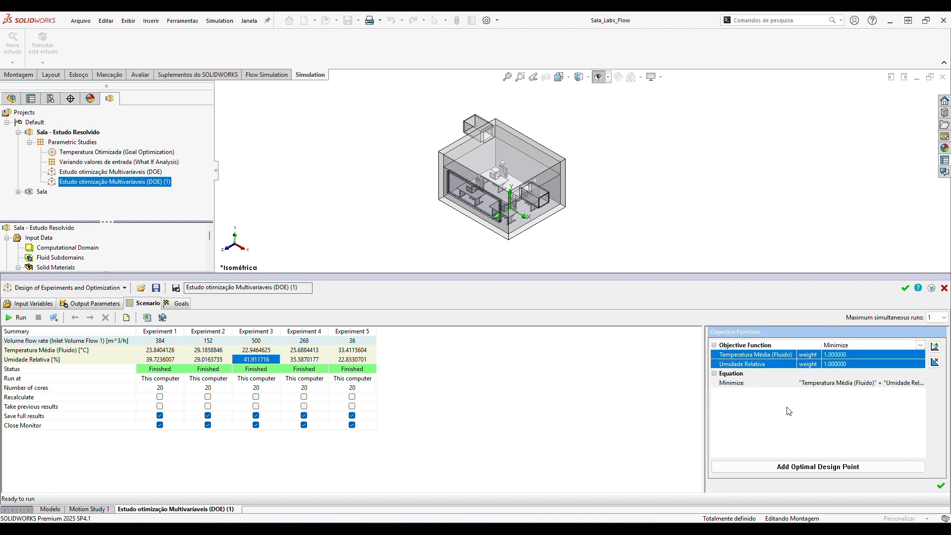
click(857, 365)
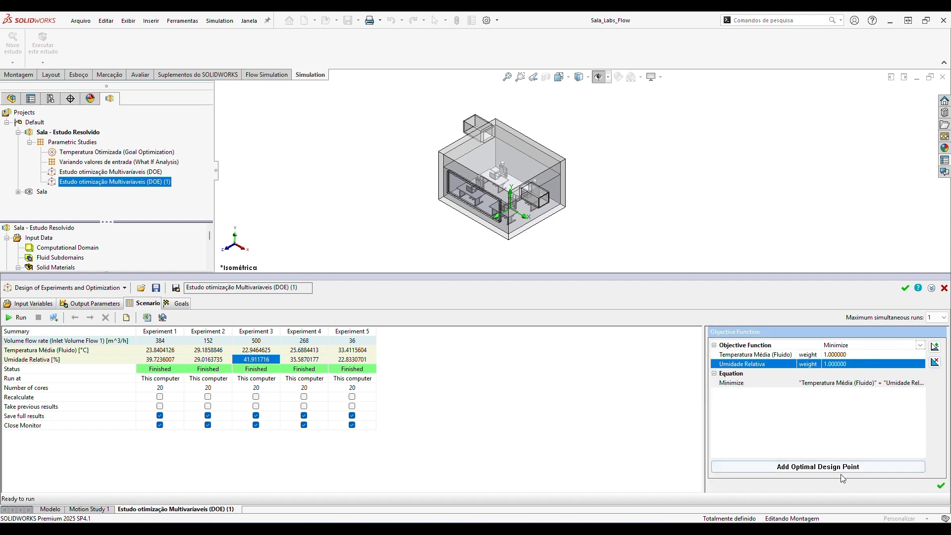
click(848, 357)
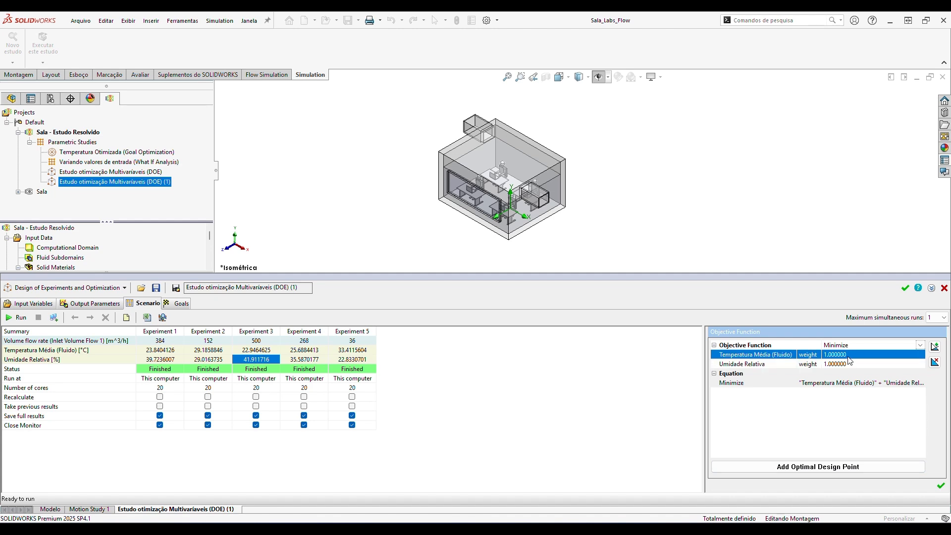
click(835, 470)
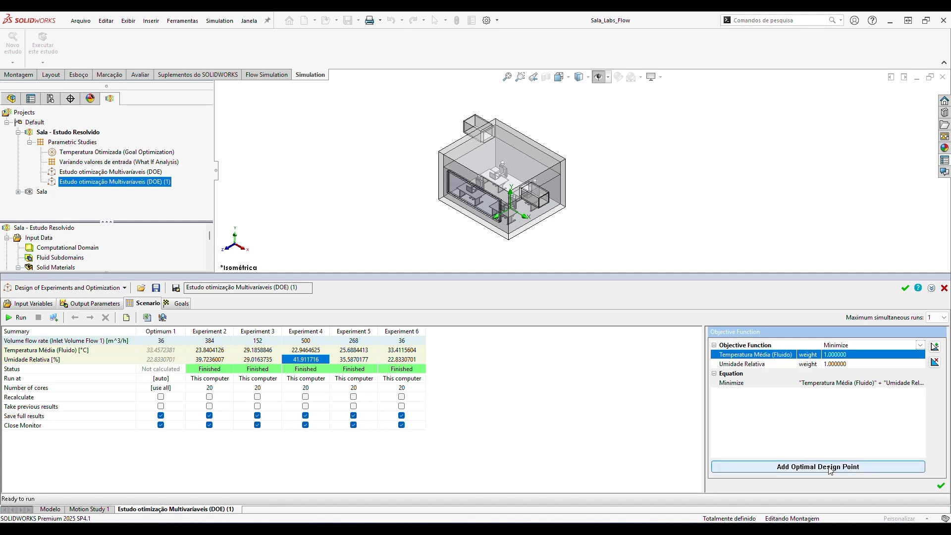
- Examine the predicted average temperature and relative humidity of the minimized optimum point
click(170, 351)
click(167, 360)
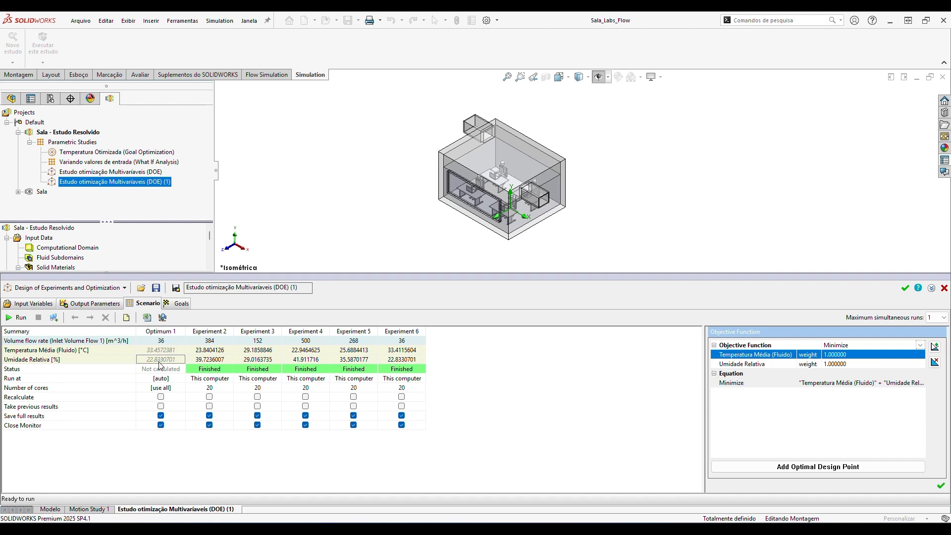
click(158, 350)
click(159, 361)
- Change the objective function to Maximize, add another optimal design point, and check its predicted temperature and humidity
click(872, 344)
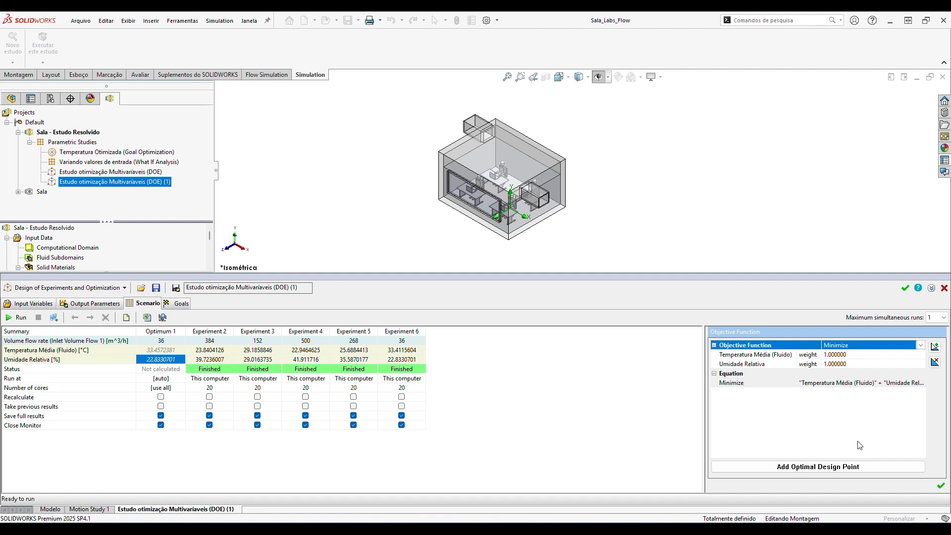
click(921, 345)
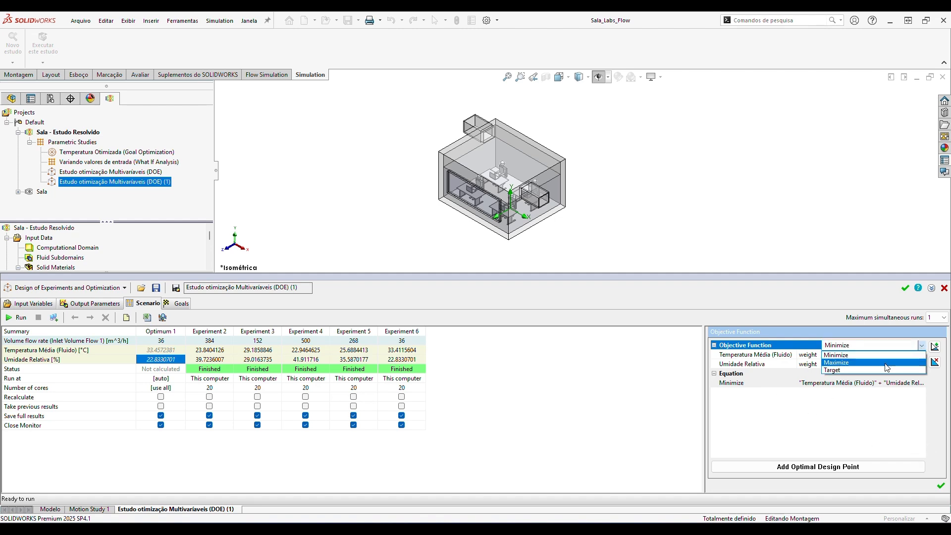
click(857, 369)
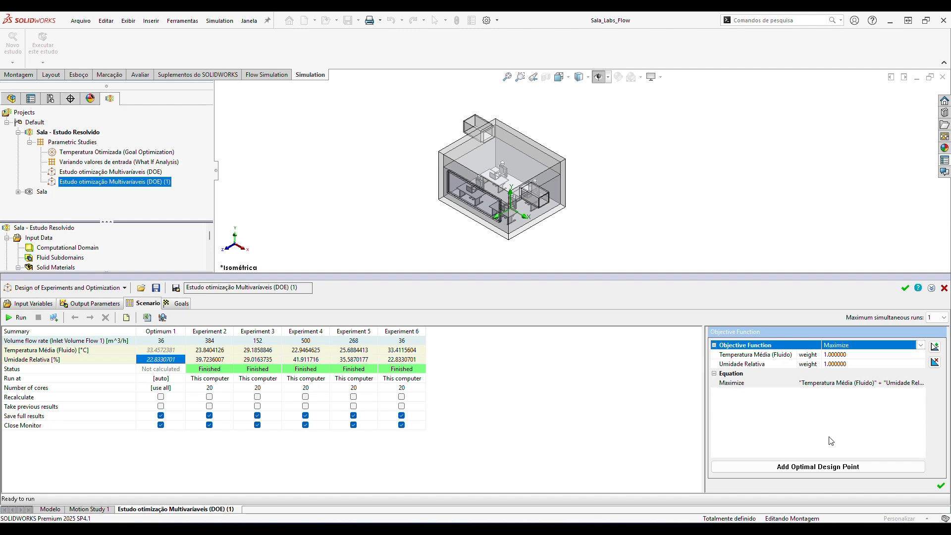
click(842, 468)
click(170, 352)
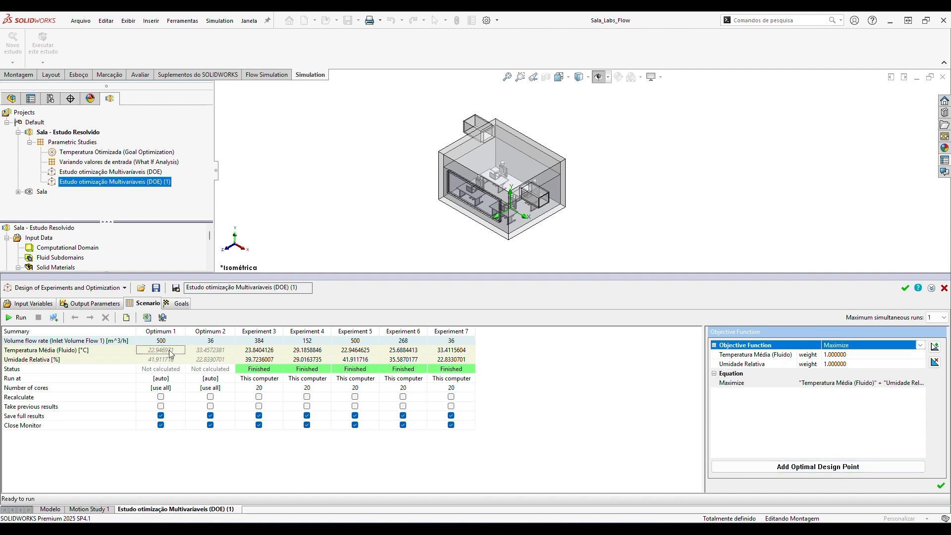
click(164, 361)
- Change the objective function to Target and set the average fluid temperature target to 24
click(920, 345)
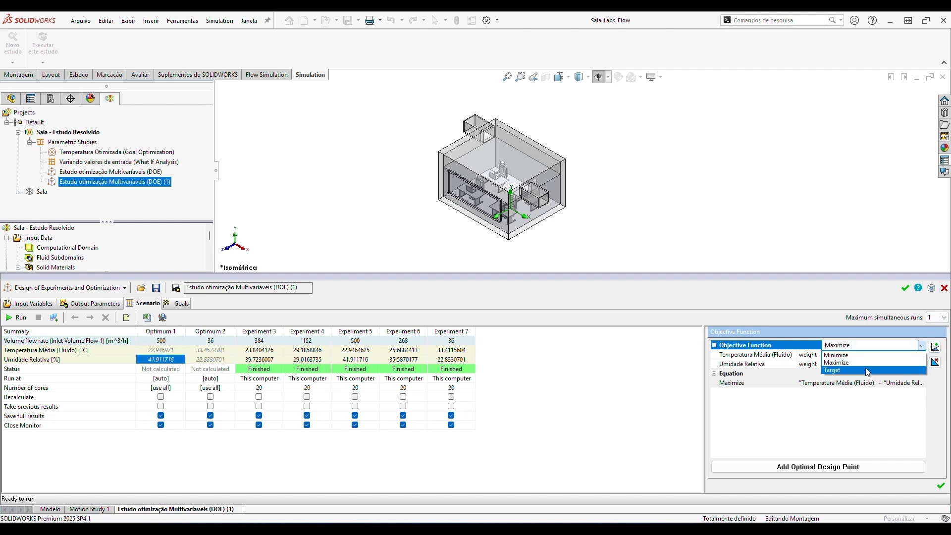
click(863, 371)
click(861, 370)
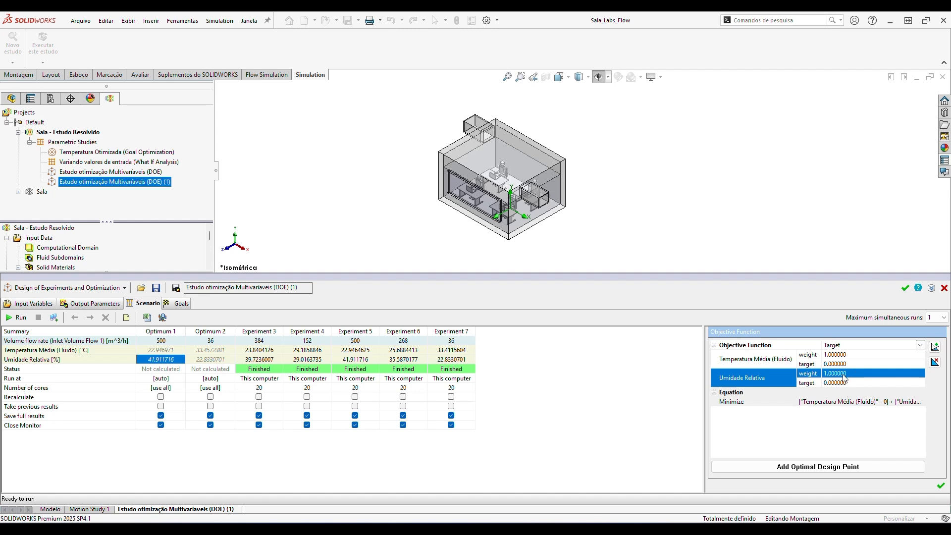
click(833, 365)
click(831, 354)
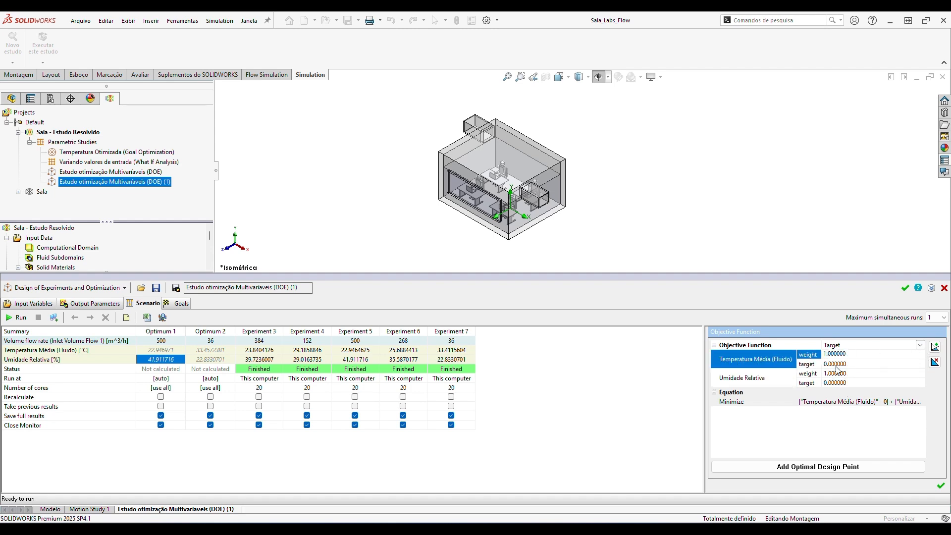
click(831, 363)
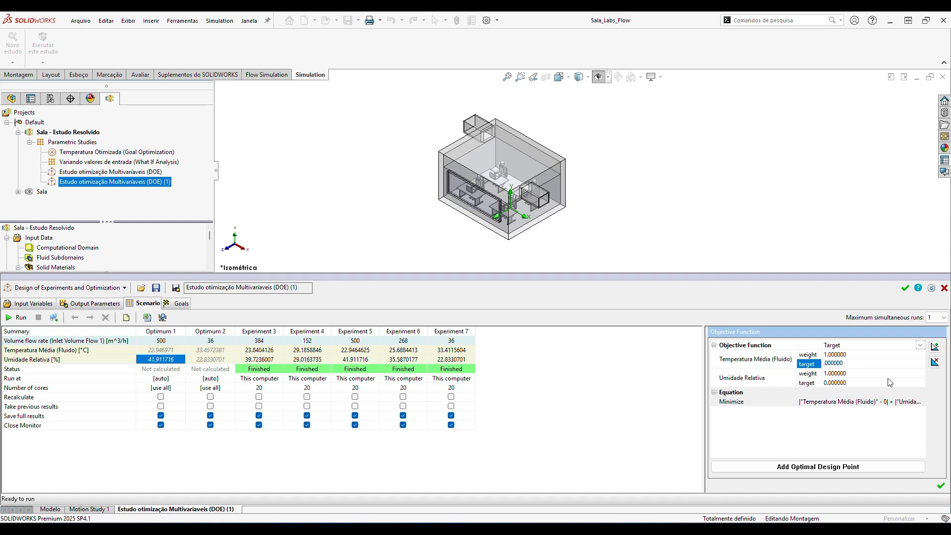
text(24)
click(873, 392)
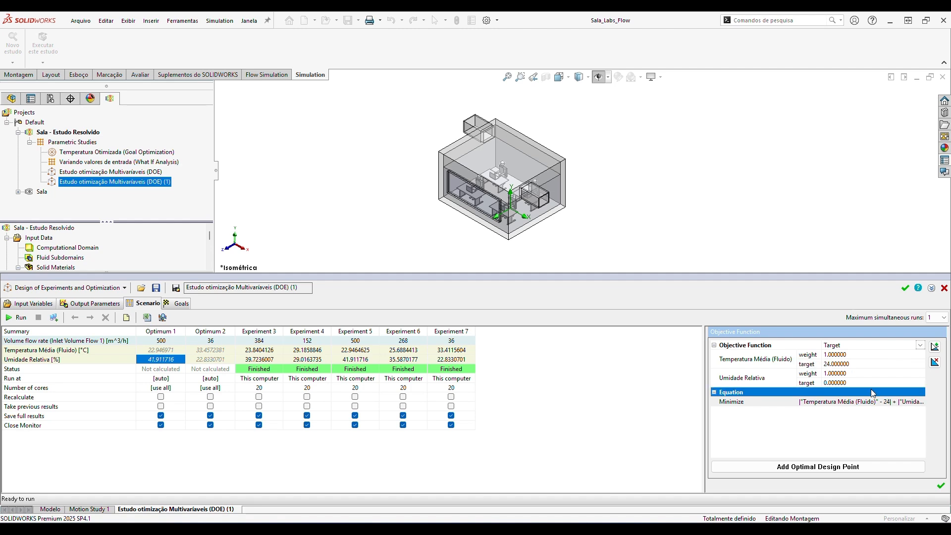
- Set the relative humidity target to 41 and add the targeted optimum as an optimal design point
click(830, 384)
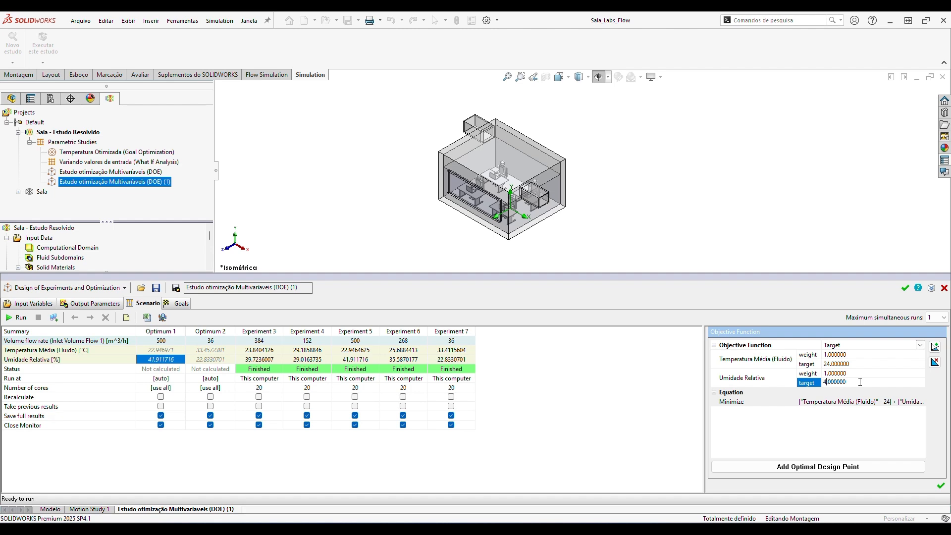
text(41)
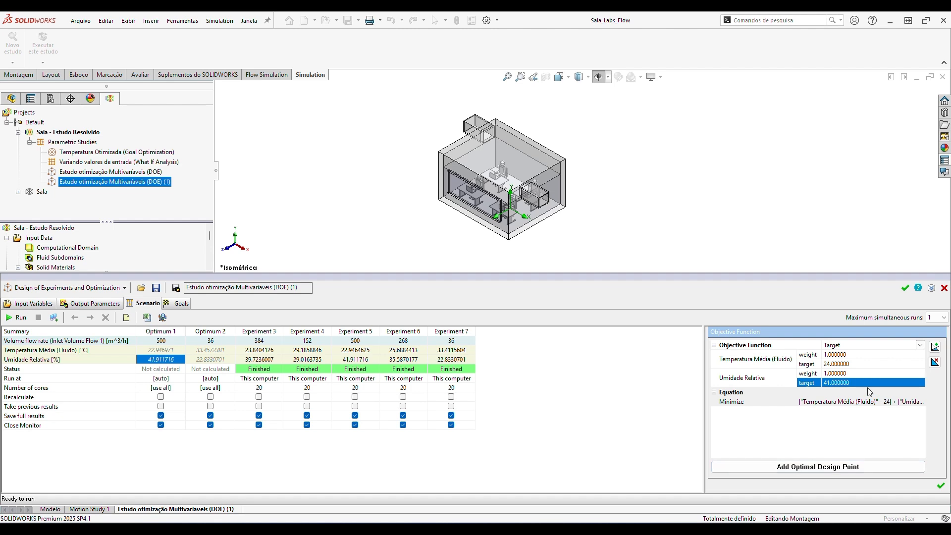
click(830, 469)
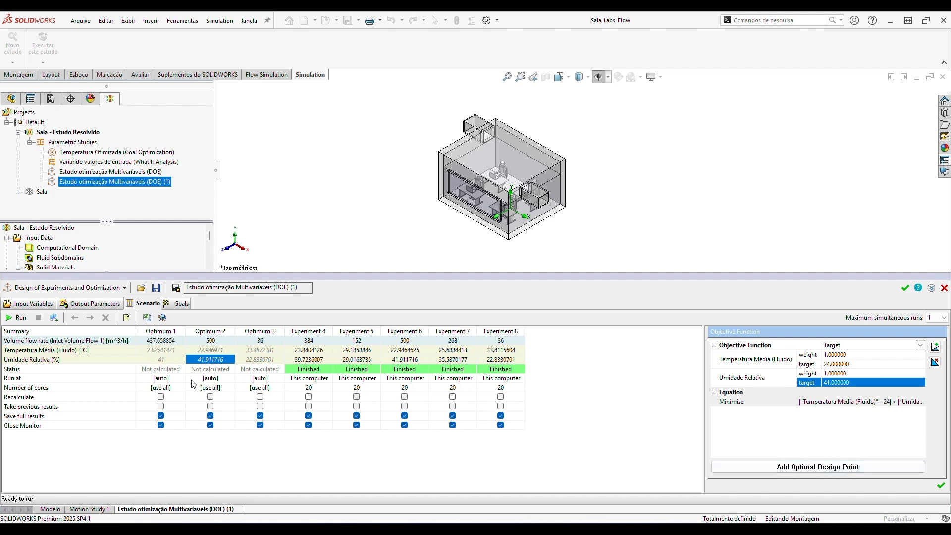
- Examine the targeted optimum's predicted flow rate, temperature and humidity, and close the objective function settings
click(175, 359)
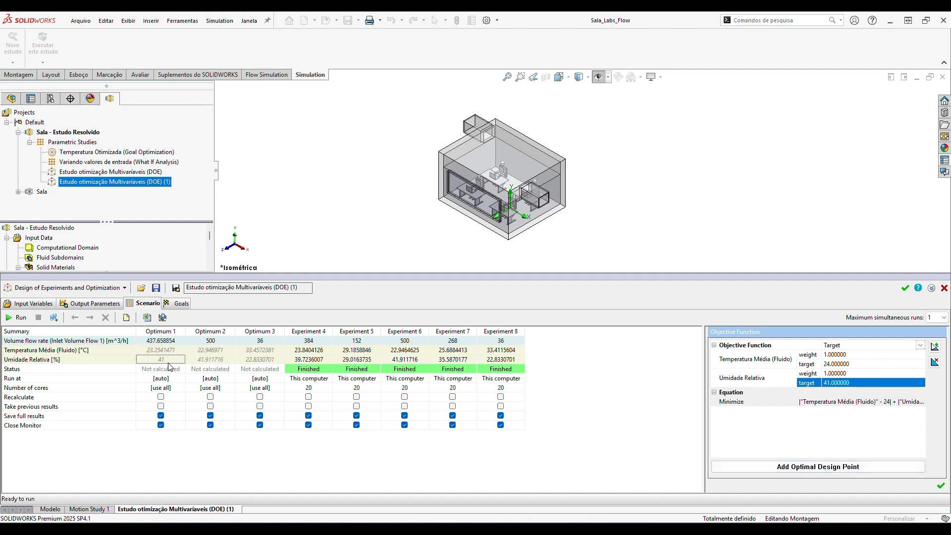
mouse_move(173, 341)
mouse_down()
mouse_move(161, 361)
mouse_move(172, 354)
mouse_up()
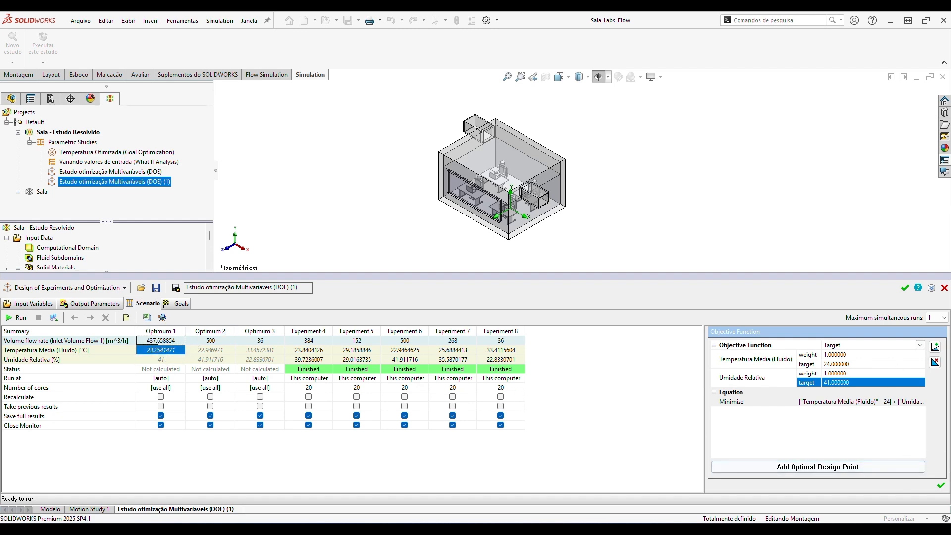
click(940, 485)
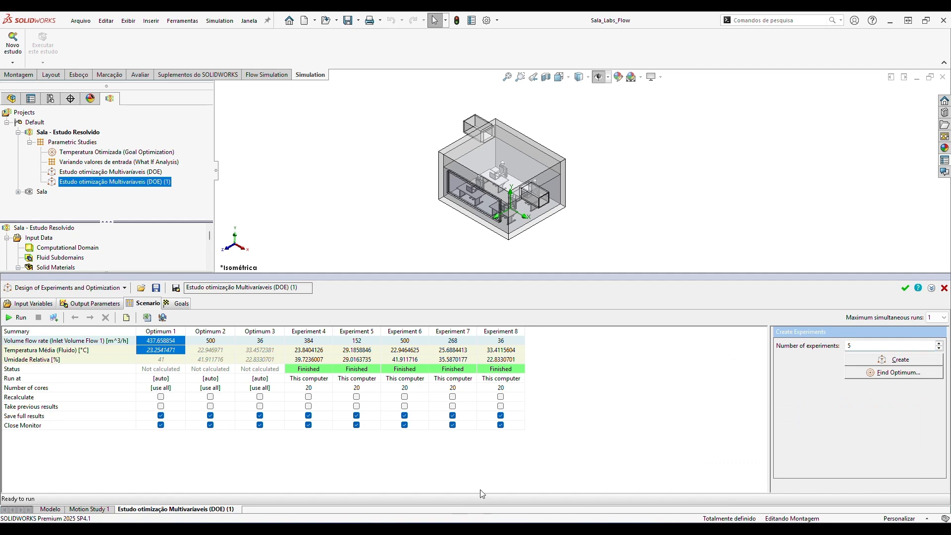
- Run the study to calculate the added optimal design points
click(225, 334)
click(170, 334)
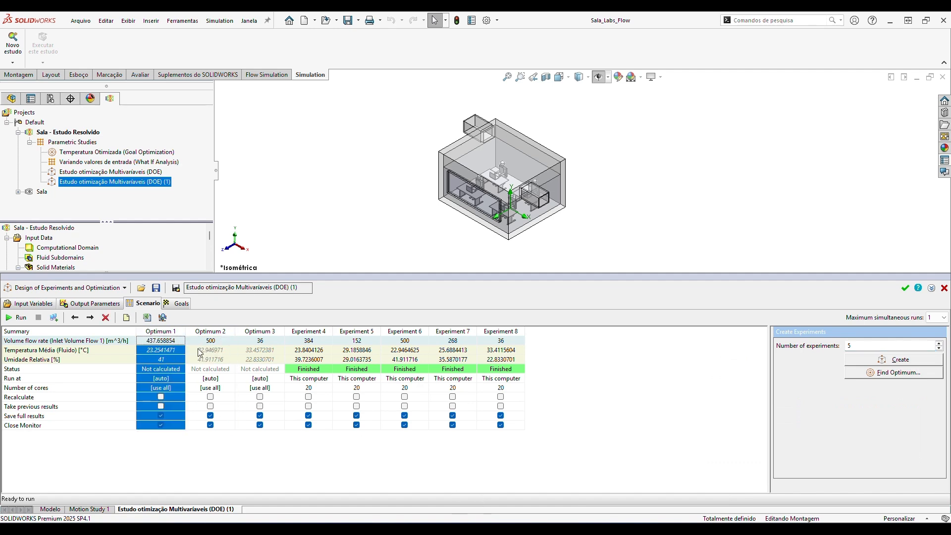
click(11, 319)
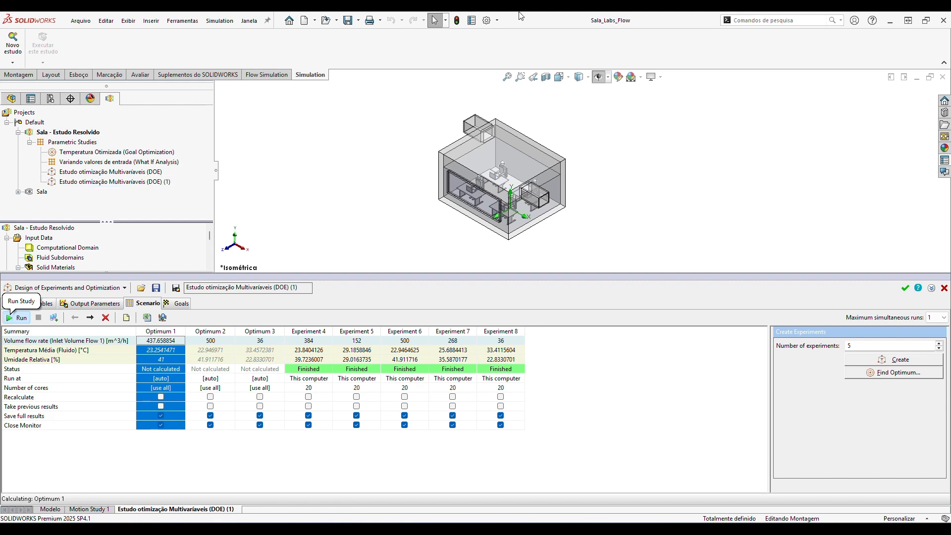
- Create a project from the Optimum 1 design point and close the parametric study
right_click(169, 335)
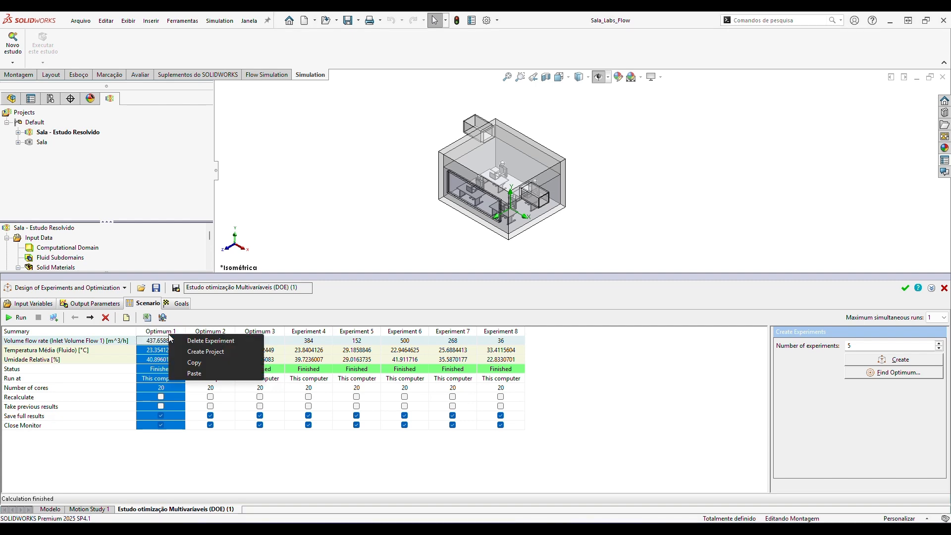
click(228, 353)
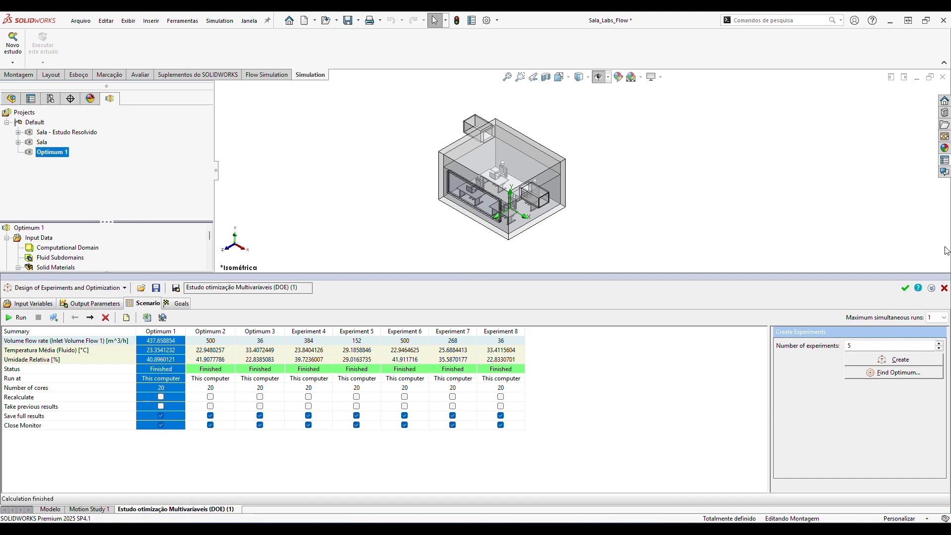
click(944, 287)
- Load the calculation results of the Optimum 1 project
scroll(64, 436, down, 3)
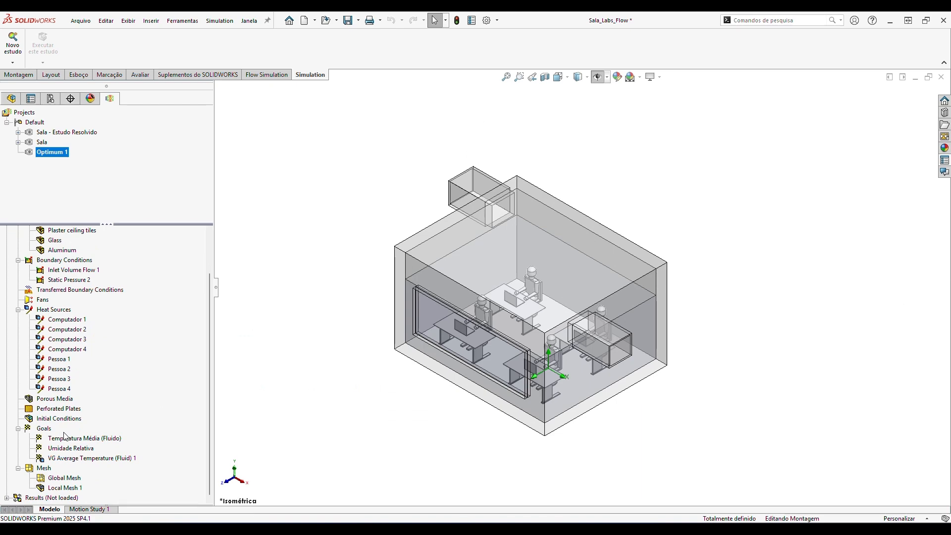
right_click(41, 497)
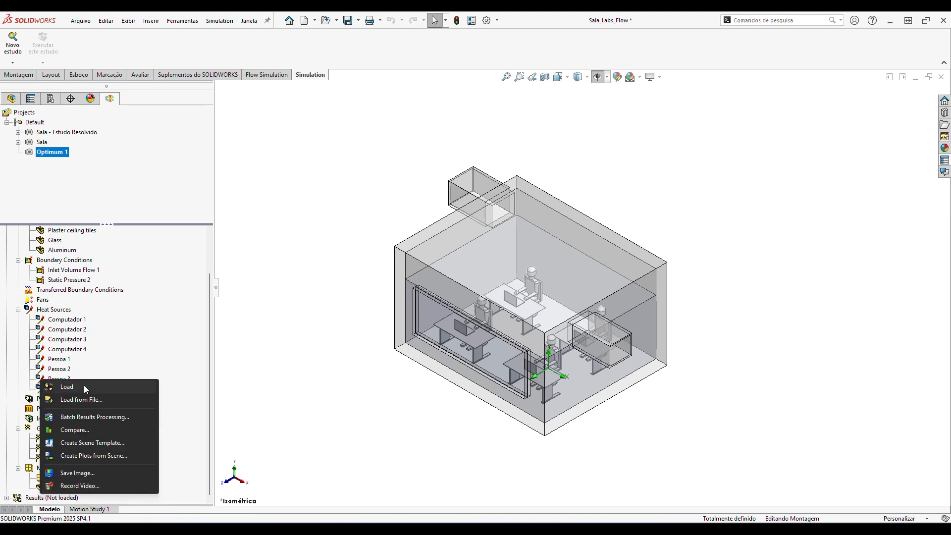
click(84, 384)
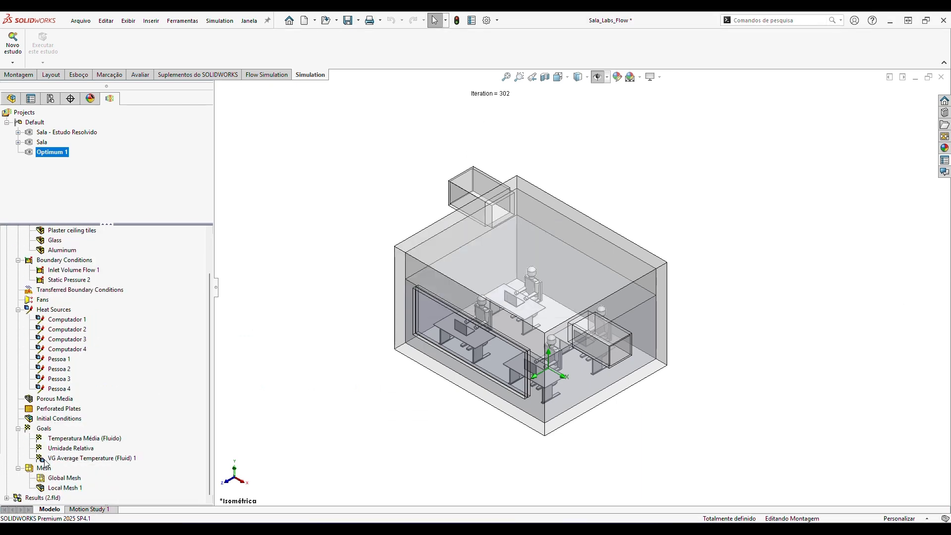
- Show Cut Plot 1 from the loaded results on the room model
click(7, 498)
scroll(74, 409, down, 6)
click(67, 301)
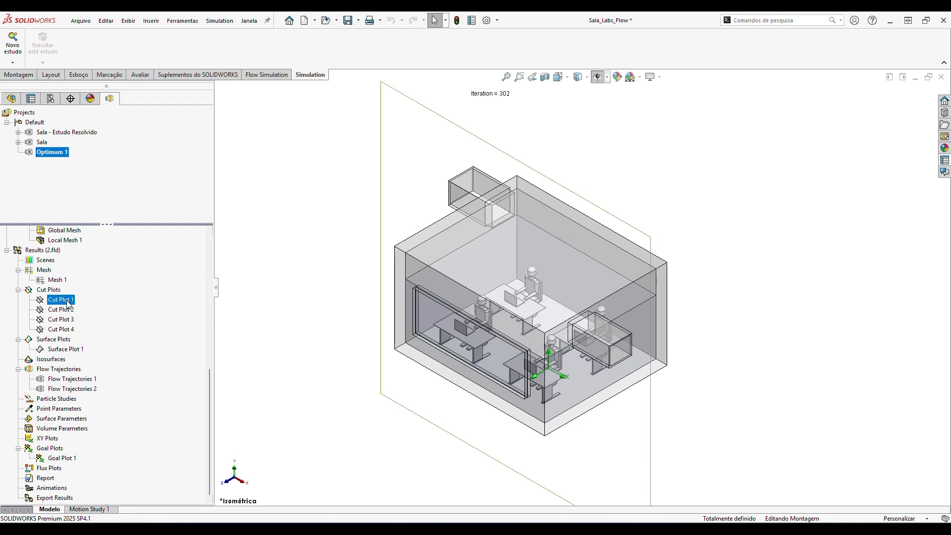
right_click(68, 304)
click(91, 323)
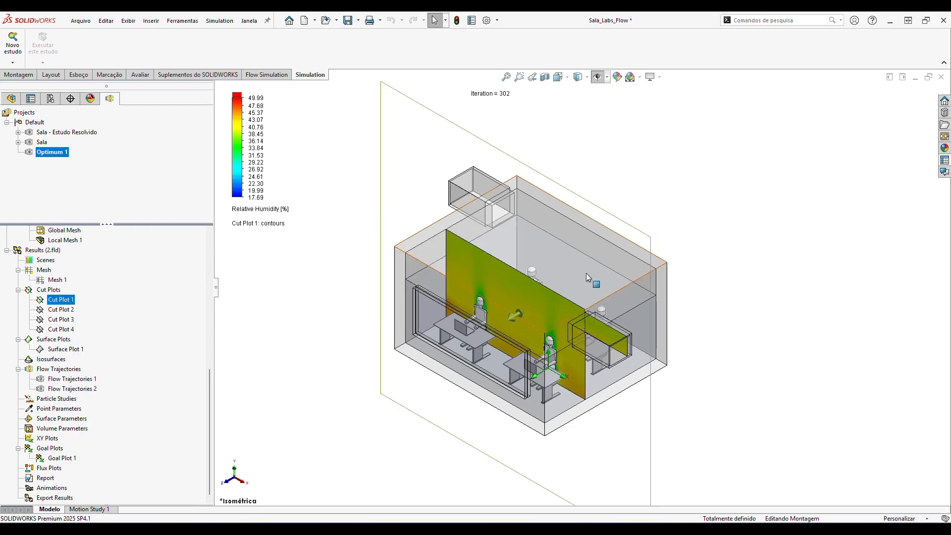
middle_drag(609, 335, 629, 312)
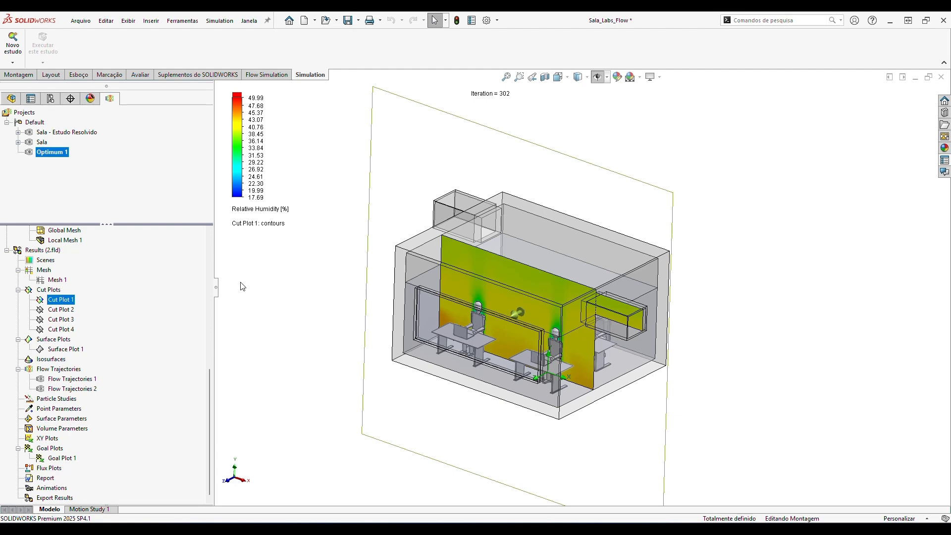
- Change the cut plot's displayed parameter from Relative Humidity to Temperature (Fluid)
click(264, 210)
scroll(289, 271, up, 3)
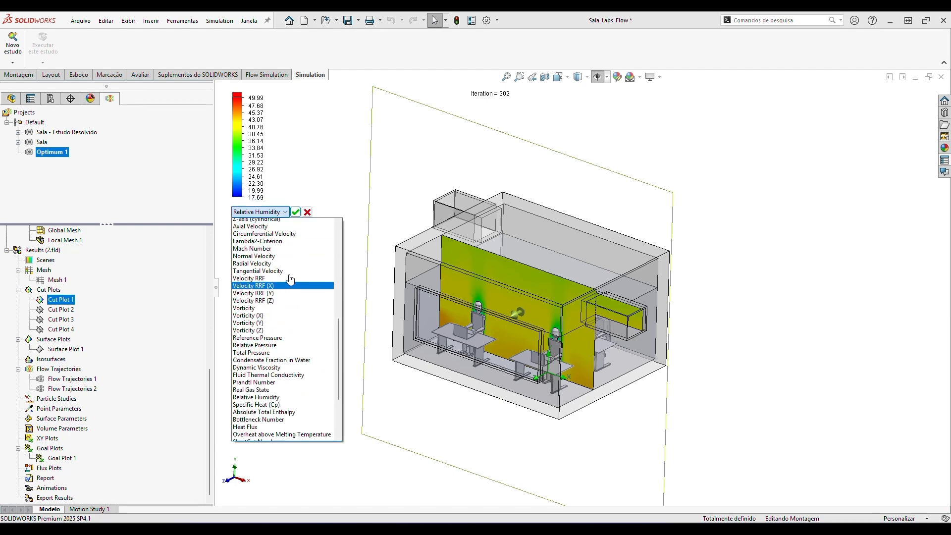
scroll(292, 281, up, 10)
drag(340, 280, 345, 250)
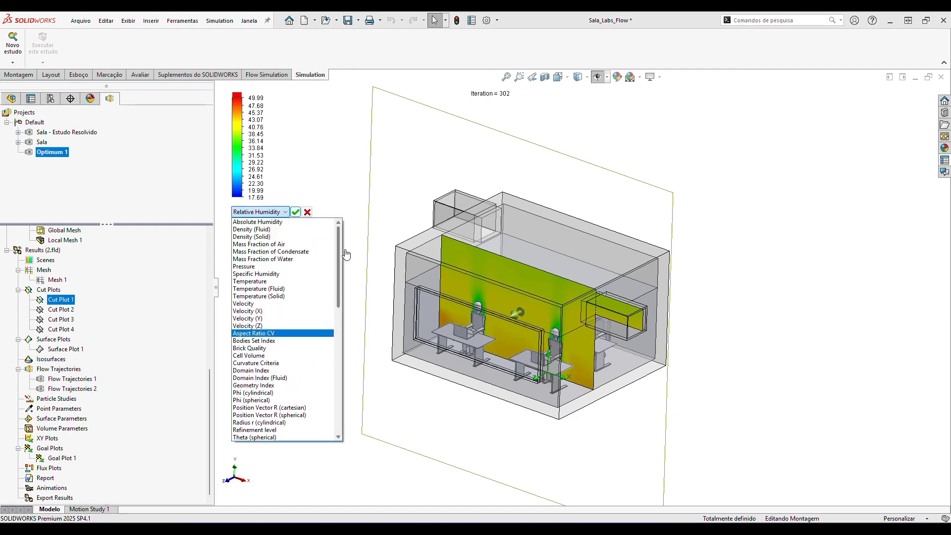
click(274, 289)
click(505, 321)
scroll(520, 329, down, 4)
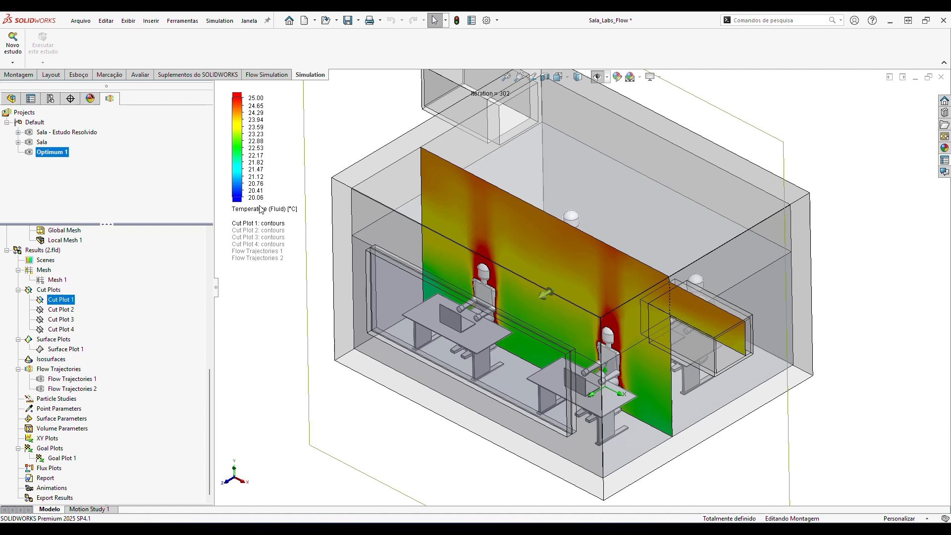
click(290, 284)
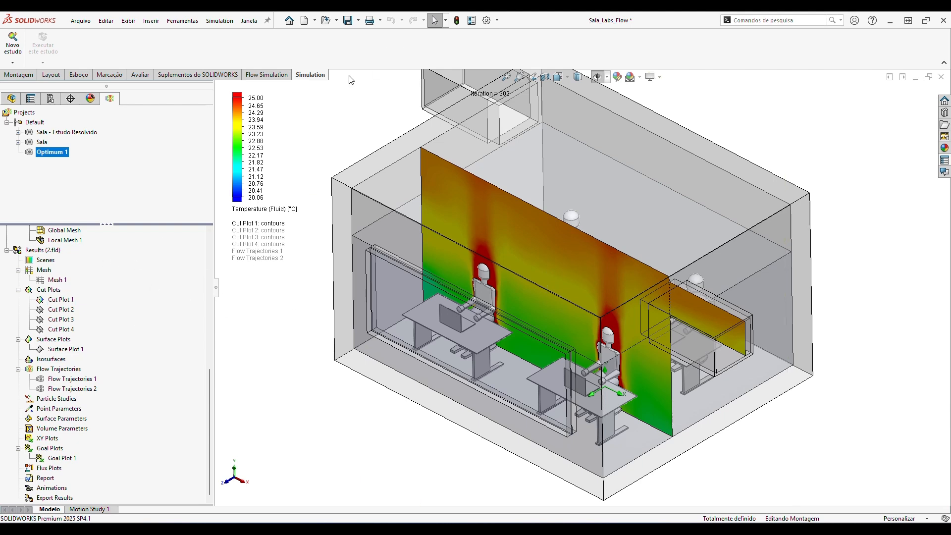
- Probe the fluid temperature on the cut plot around the seated occupants, and restore the isometric view
click(281, 74)
click(433, 60)
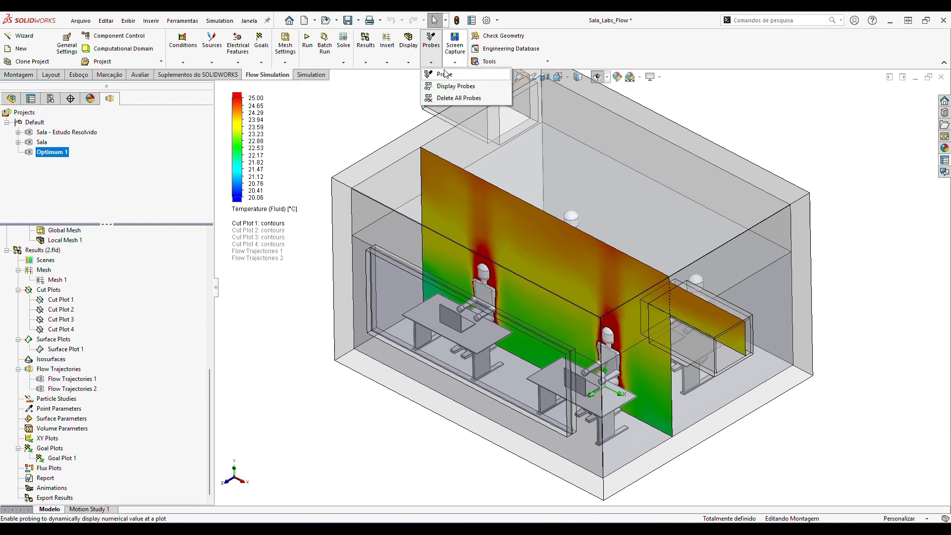
click(446, 74)
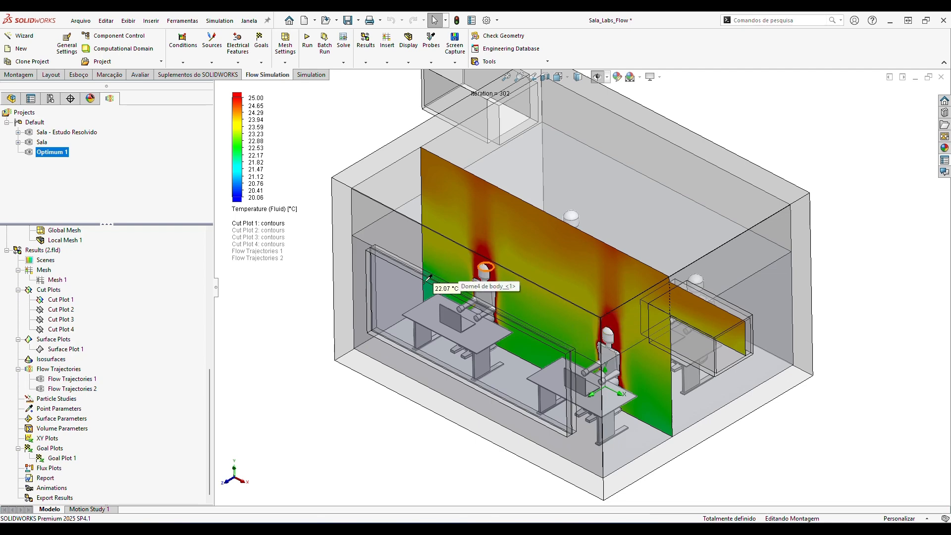
scroll(421, 171, up, 2)
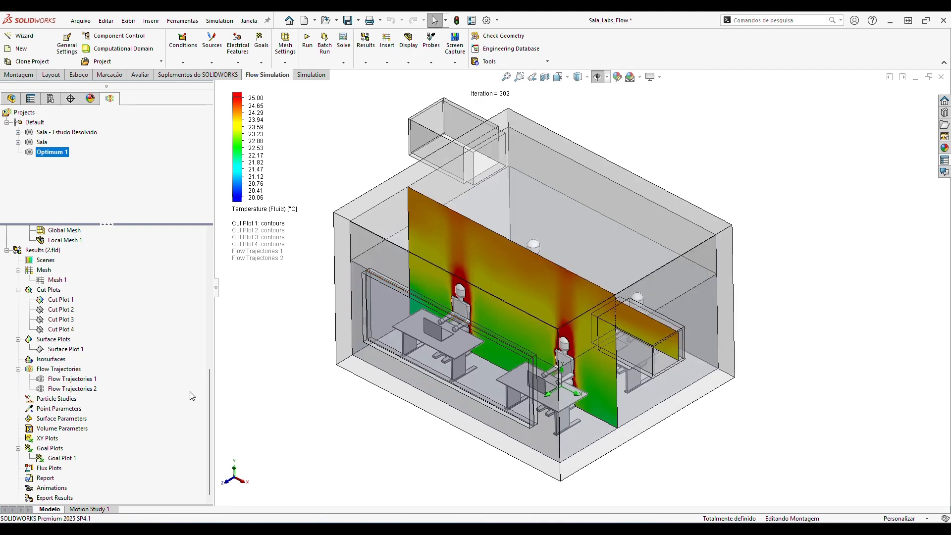
key(ctrl+7)
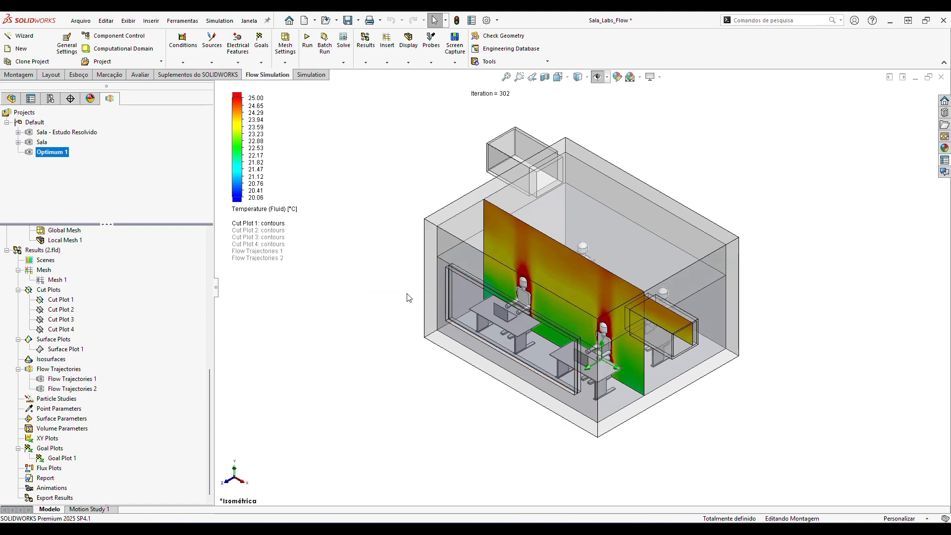
- Examine the list of parameters available for the cut plot and close it keeping Temperature (Fluid)
click(293, 214)
scroll(307, 357, down, 6)
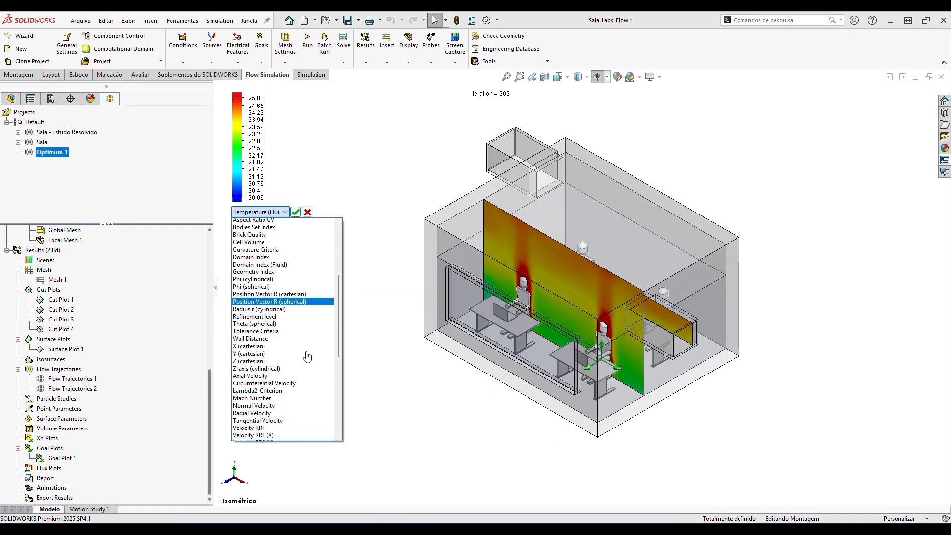
scroll(307, 356, down, 1)
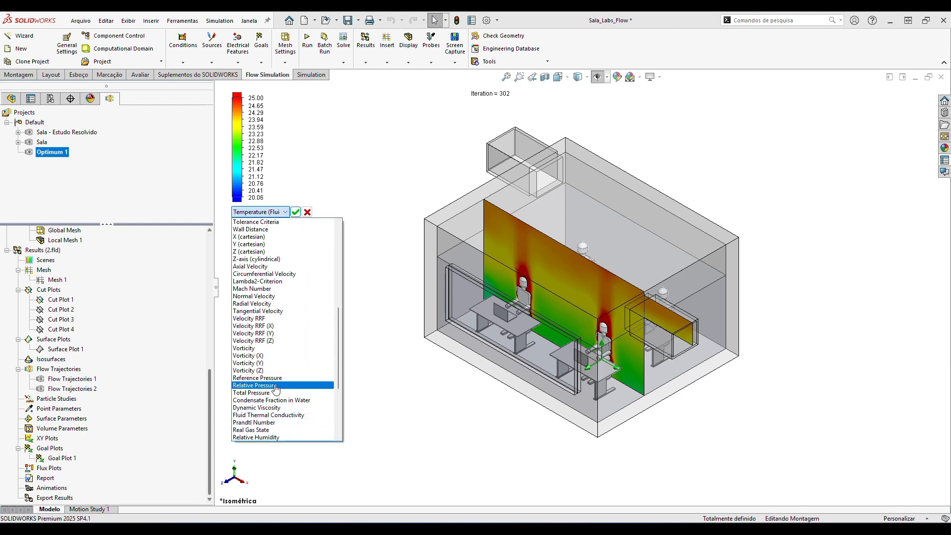
scroll(337, 374, down, 3)
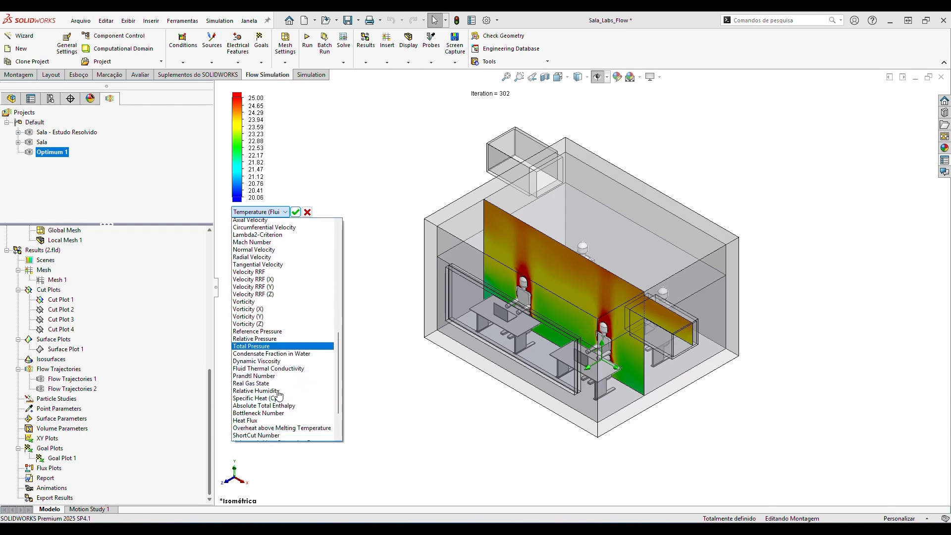
scroll(343, 371, down, 3)
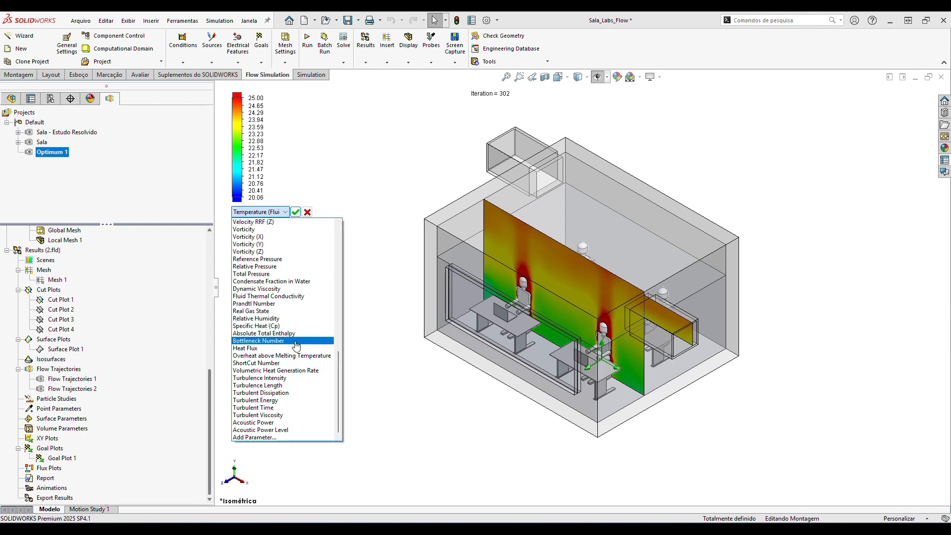
drag(342, 393, 349, 269)
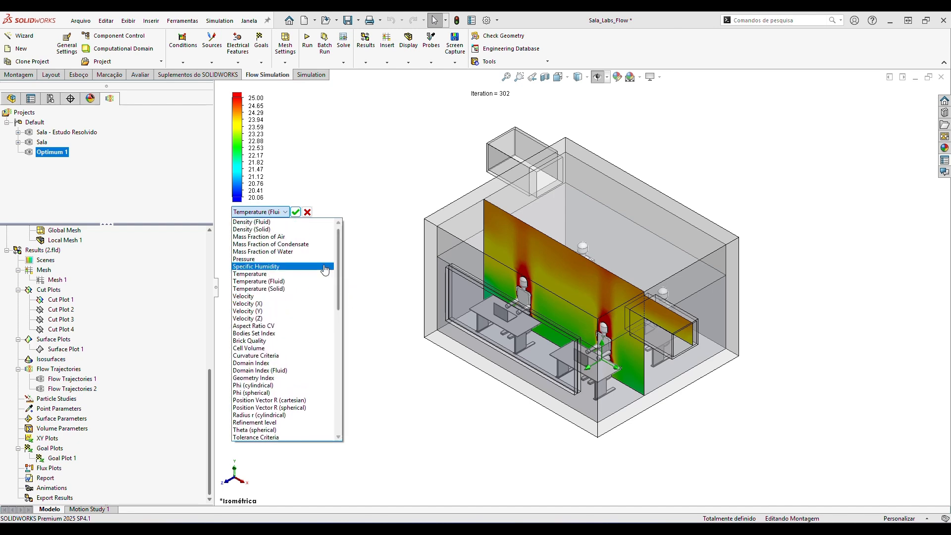
scroll(312, 275, down, 3)
key(Escape)
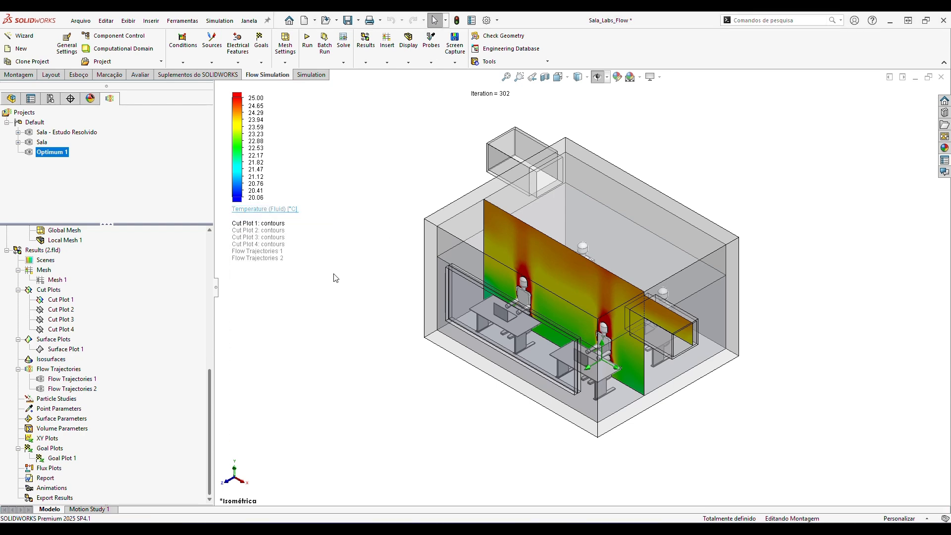
- Switch the parameter displayed on Cut Plot 1 from Temperature (Fluid) to Relative Humidity and apply it
click(279, 212)
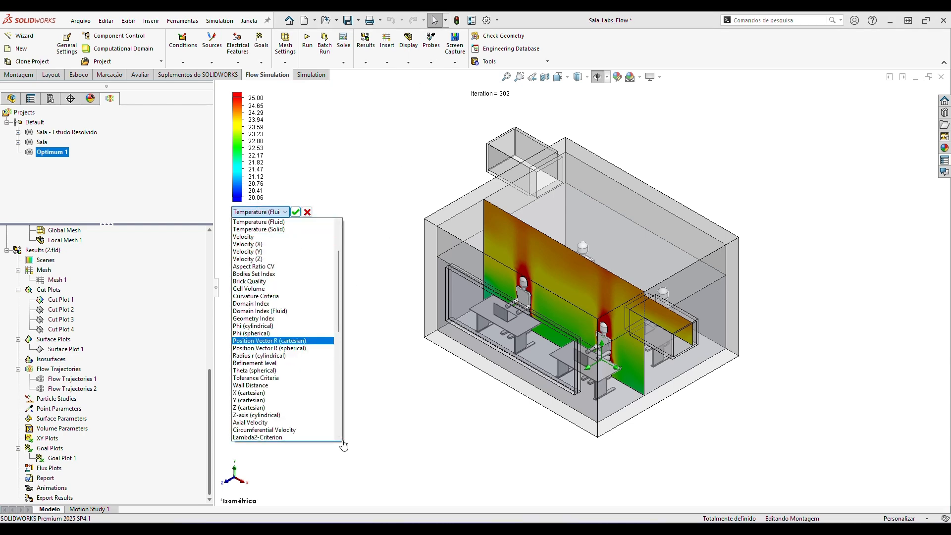
scroll(342, 443, down, 2)
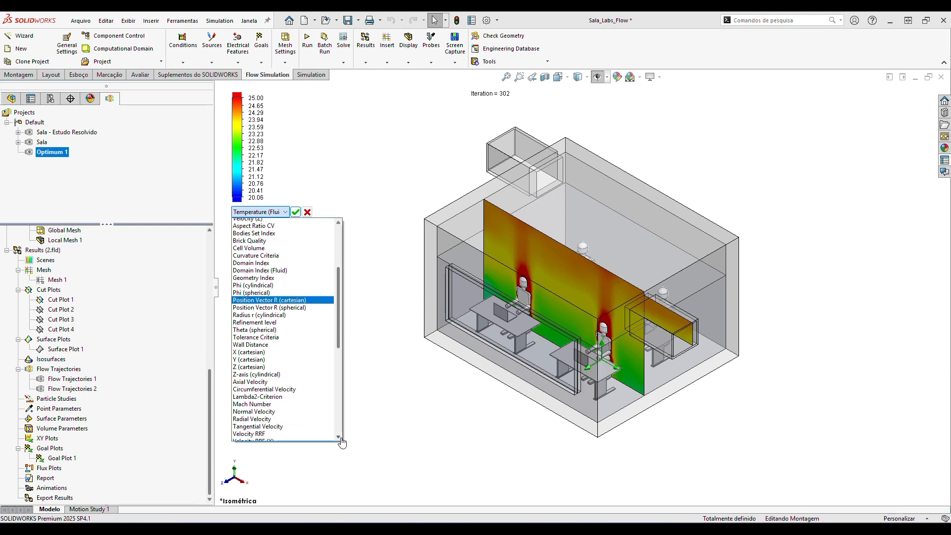
scroll(341, 442, down, 2)
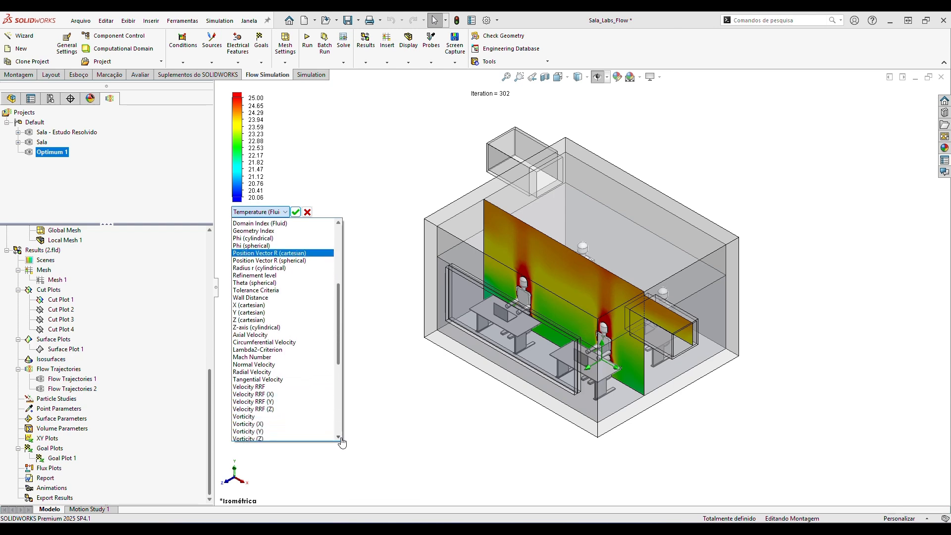
scroll(342, 443, down, 2)
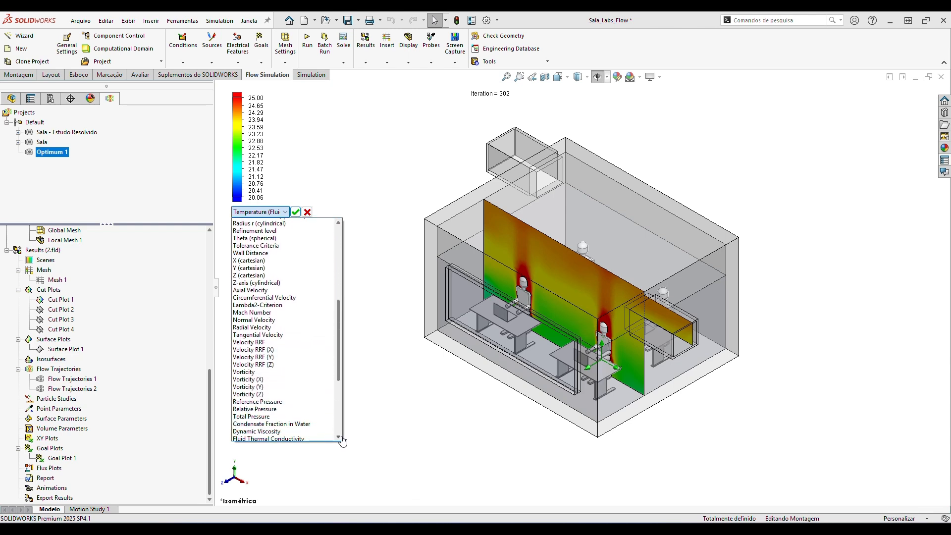
scroll(341, 442, down, 3)
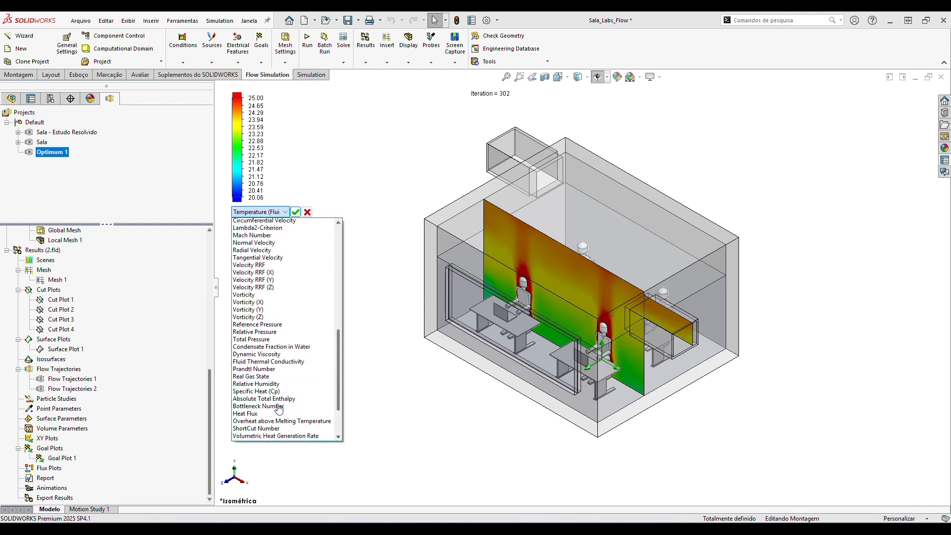
scroll(279, 408, down, 3)
click(318, 328)
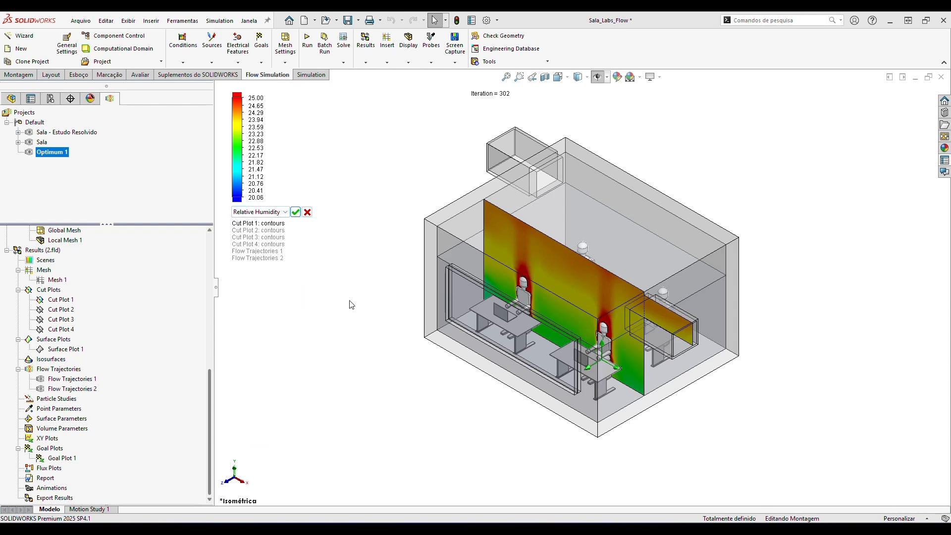
click(296, 212)
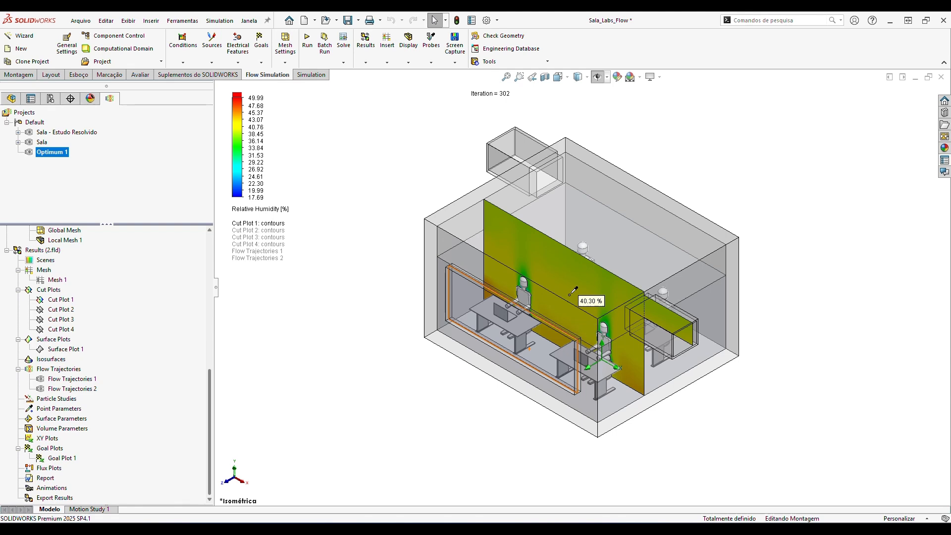